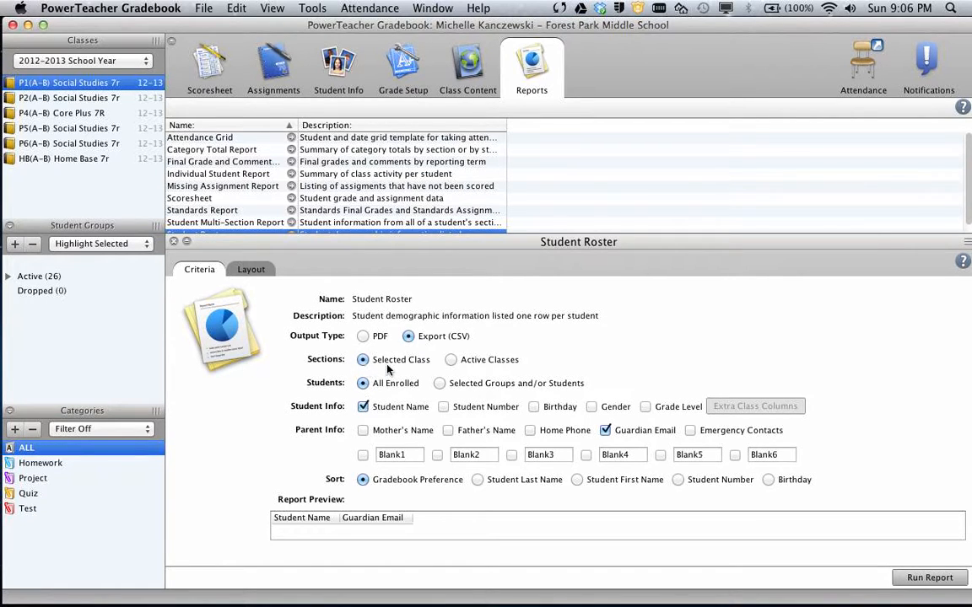
# - Run the Student Roster report as a CSV export for the selected class only
pyautogui.click(451, 361)
pyautogui.click(359, 359)
pyautogui.click(931, 577)
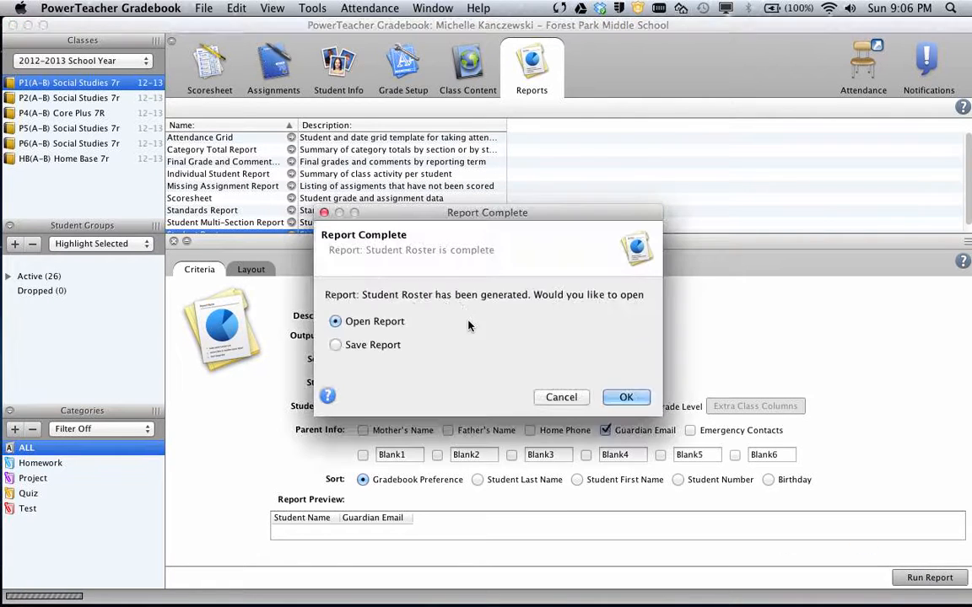
# - Save the generated roster report to the Desktop as ClassP1
pyautogui.click(374, 357)
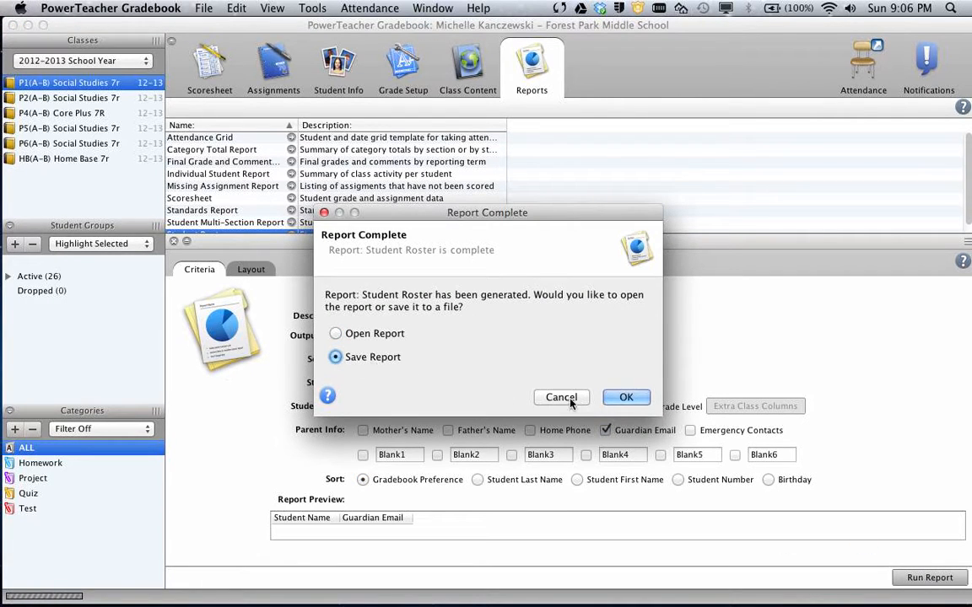
pyautogui.click(626, 397)
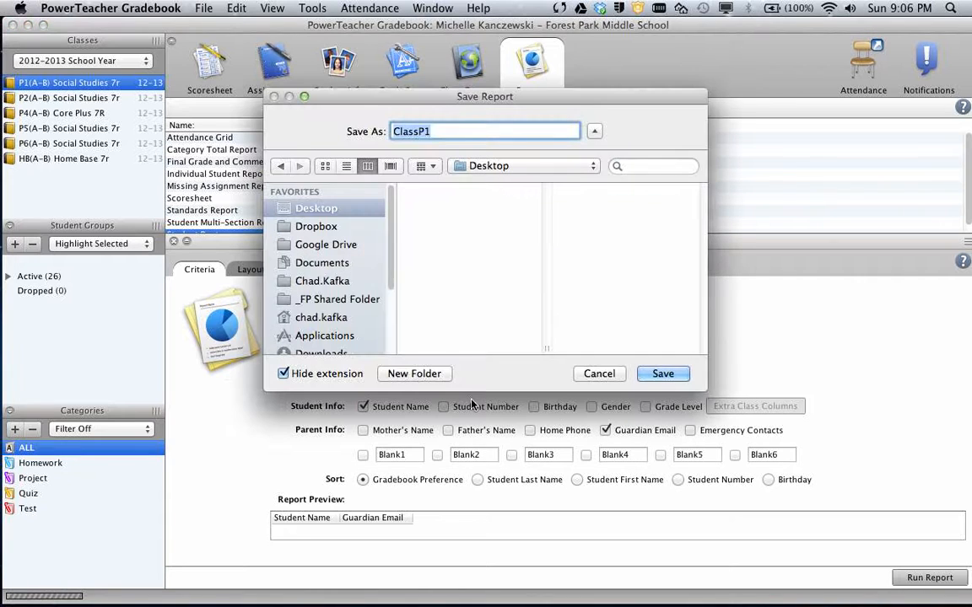
pyautogui.click(454, 132)
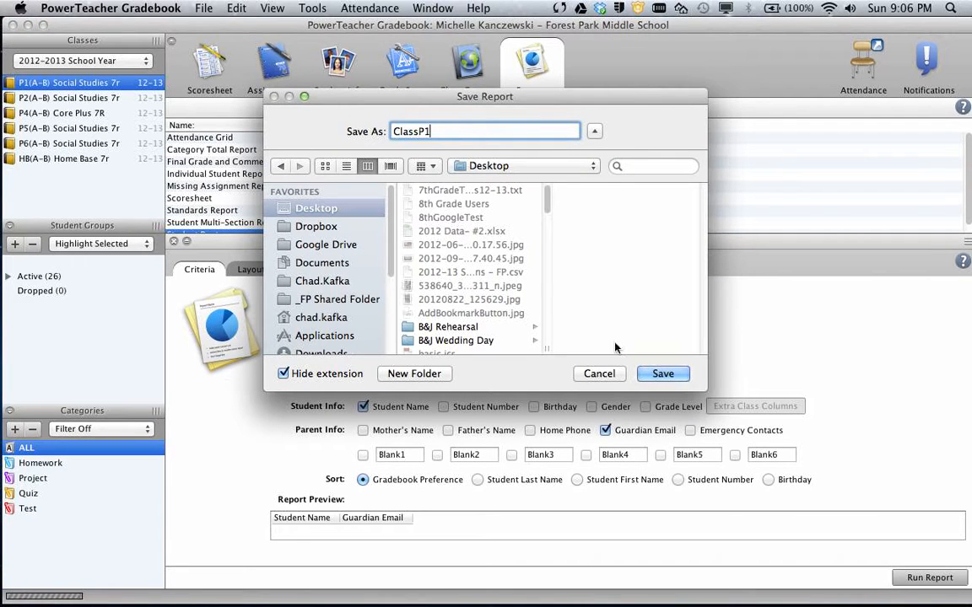
pyautogui.click(663, 374)
pyautogui.click(601, 196)
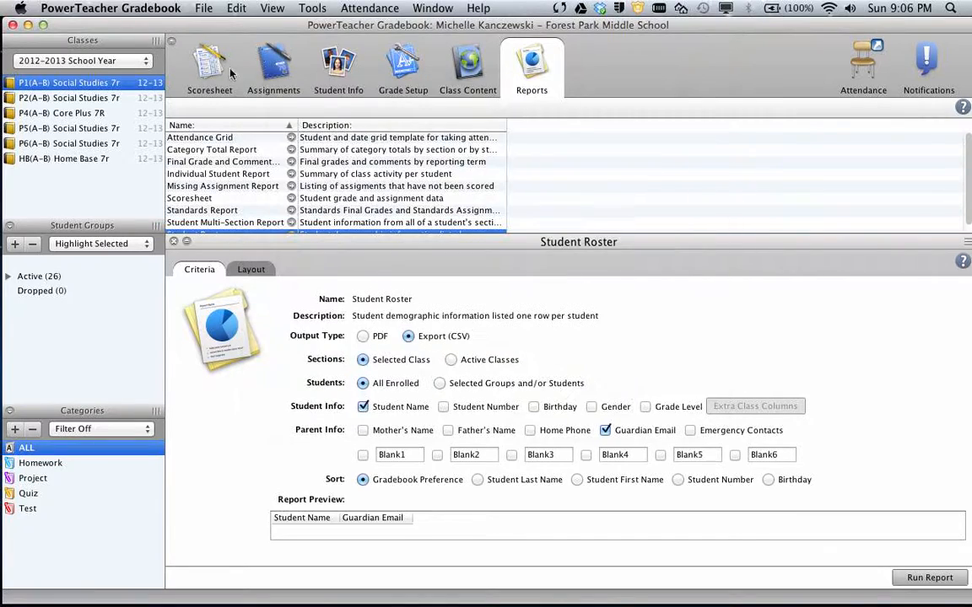
# - Minimize the gradebook window and open ClassP1.csv from the desktop in Excel
pyautogui.click(27, 24)
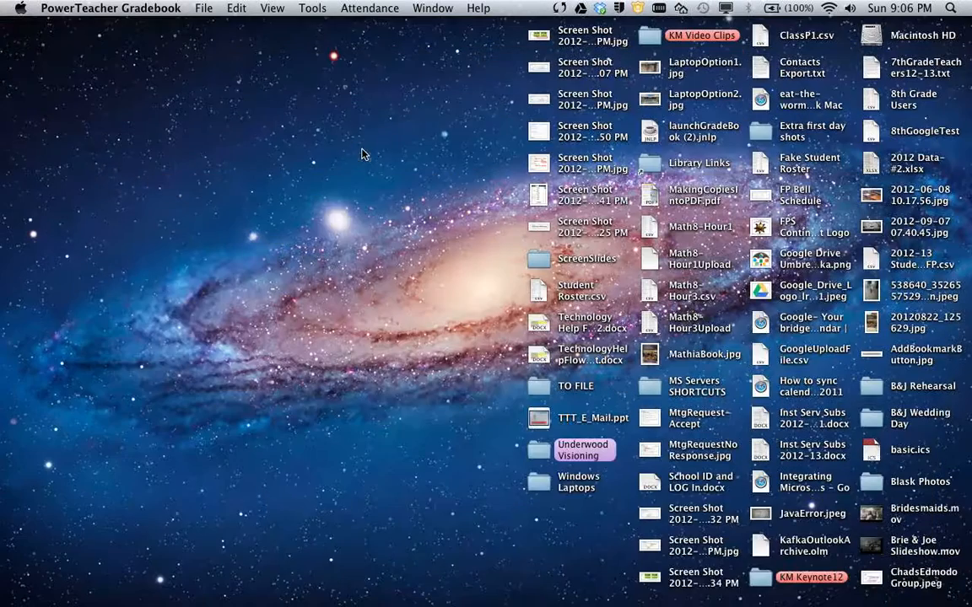
pyautogui.click(760, 35)
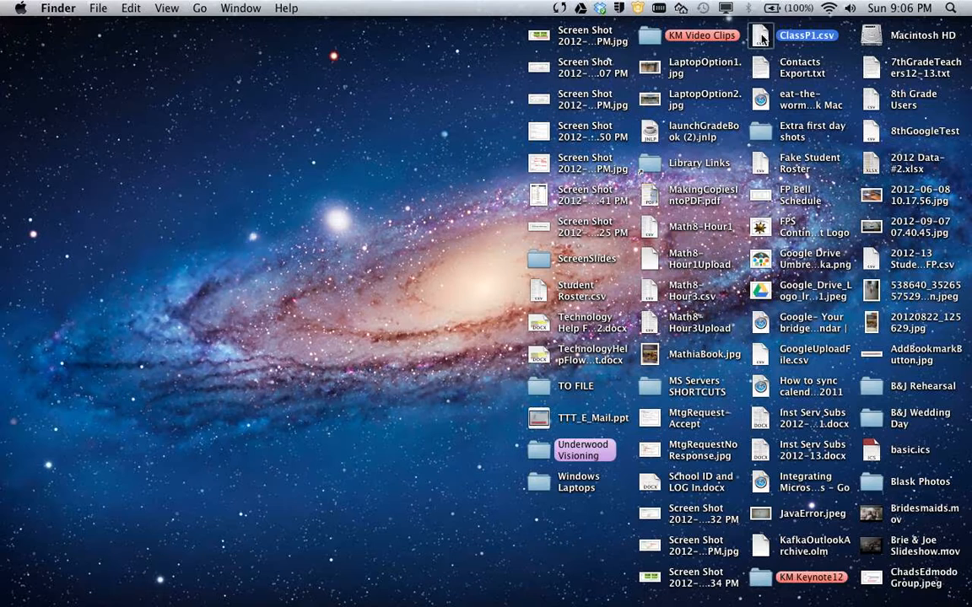
pyautogui.doubleClick(761, 36)
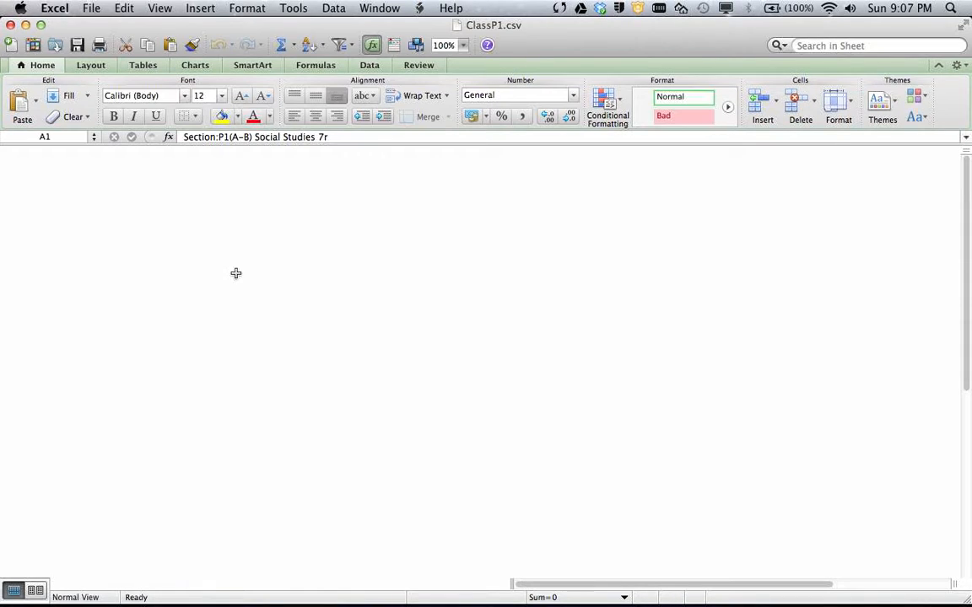
# - Zoom the sheet to 200% and fit columns A and B to their contents
pyautogui.click(462, 44)
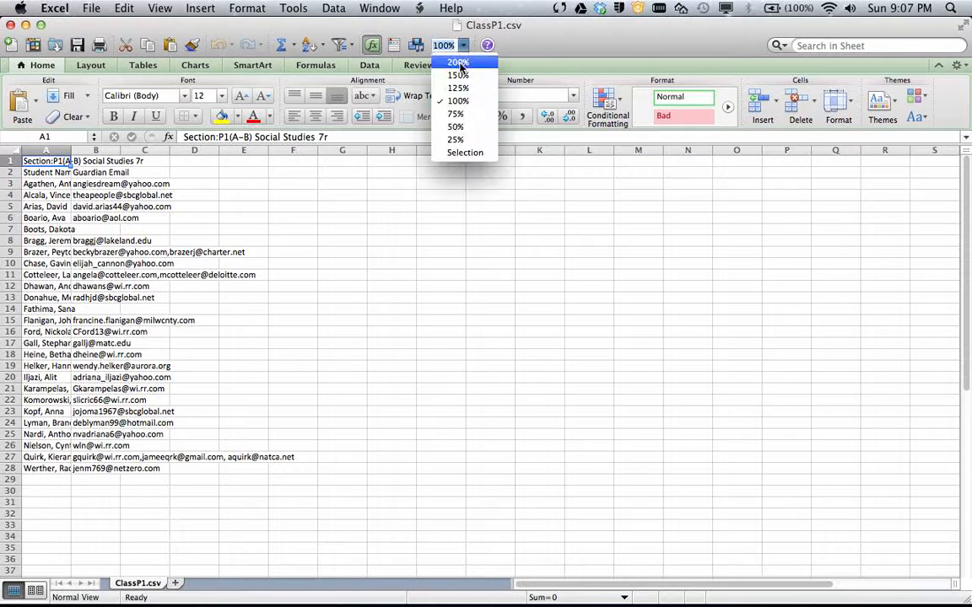
pyautogui.click(461, 66)
pyautogui.click(383, 259)
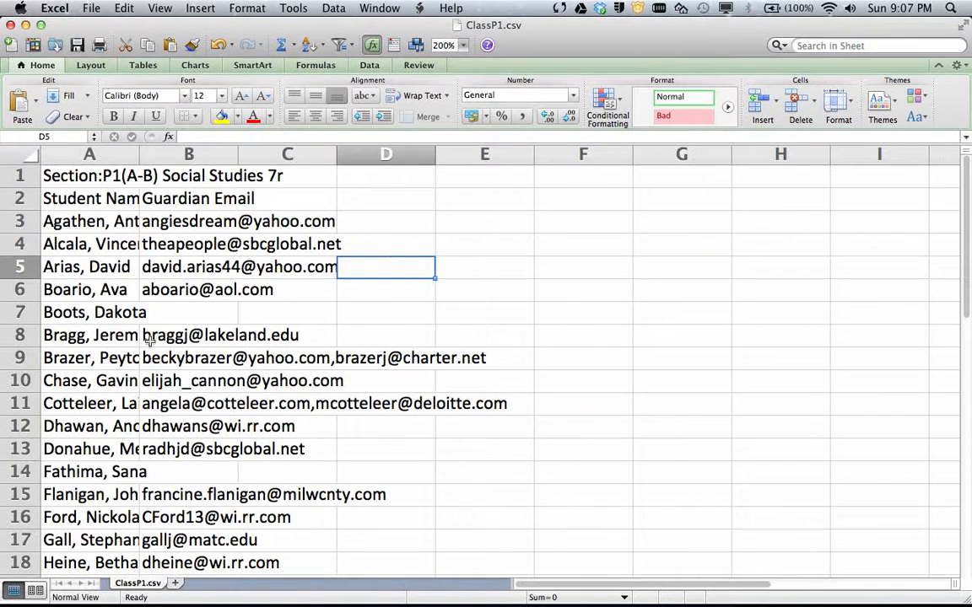
pyautogui.doubleClick(139, 156)
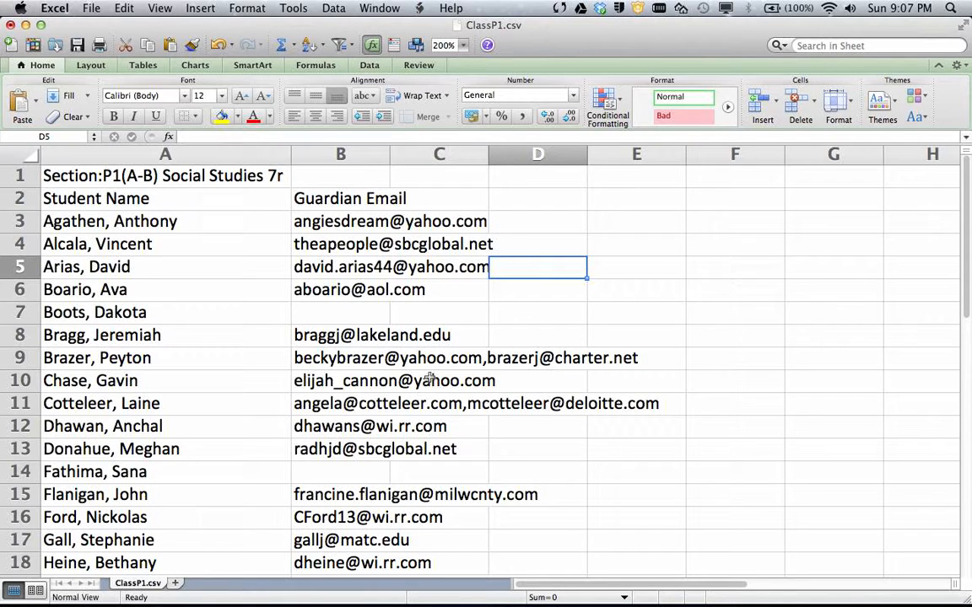
pyautogui.doubleClick(389, 155)
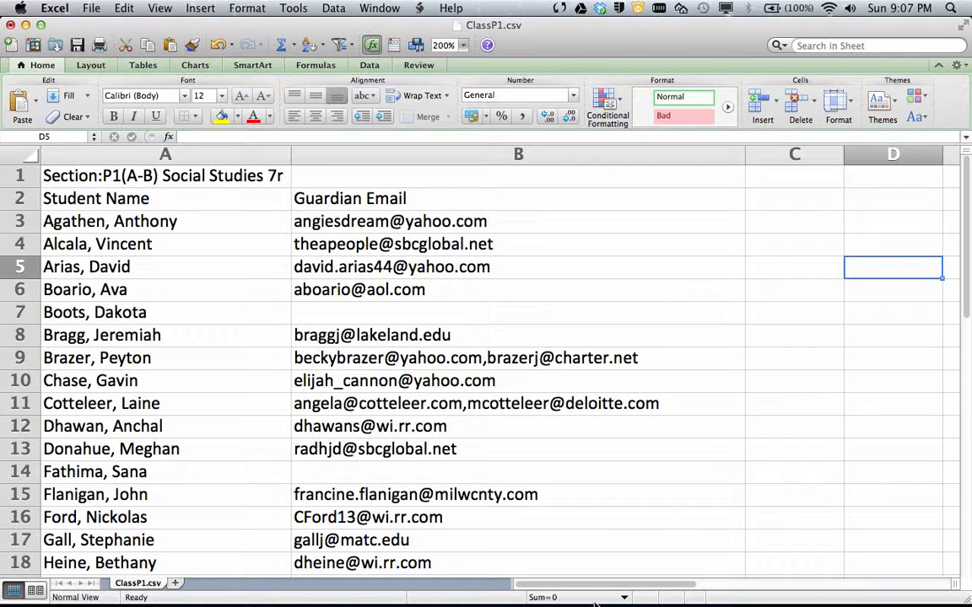
pyautogui.moveTo(597, 591)
pyautogui.mouseDown()
pyautogui.moveTo(626, 588)
pyautogui.moveTo(606, 588)
pyautogui.mouseUp()
# - Enter a semicolon in cell C3, beside the first guardian email
pyautogui.click(503, 222)
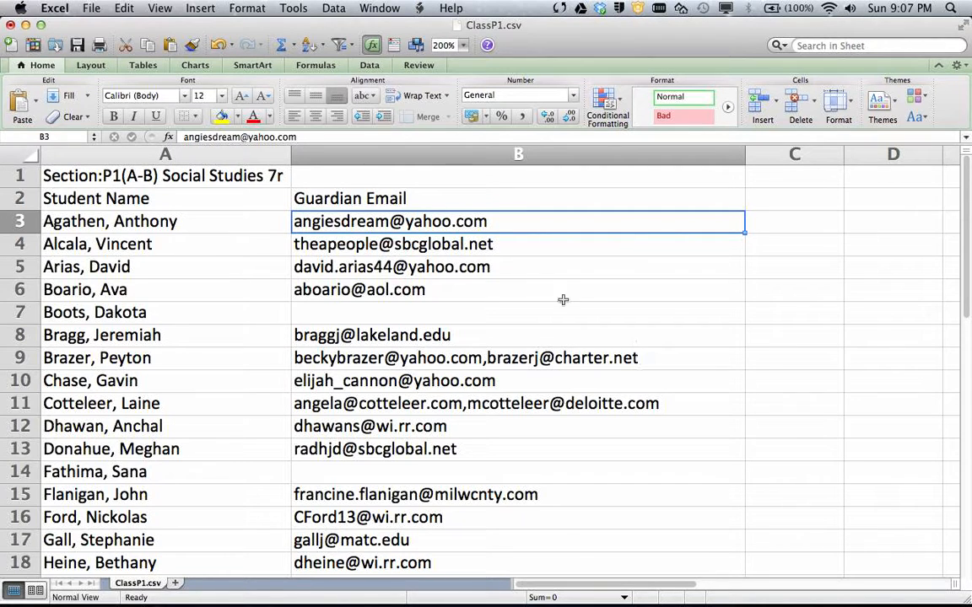
pyautogui.click(805, 226)
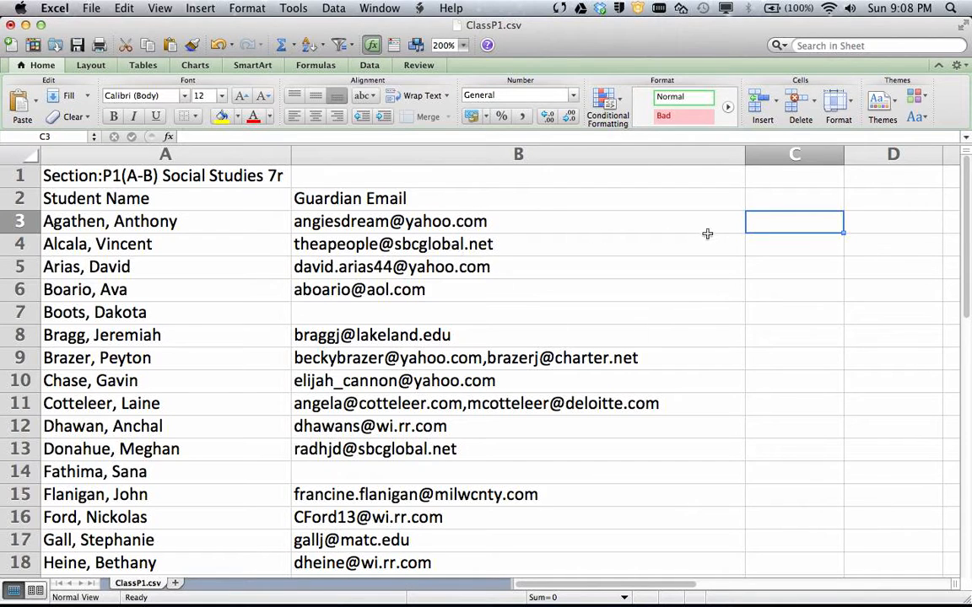
pyautogui.write(';')
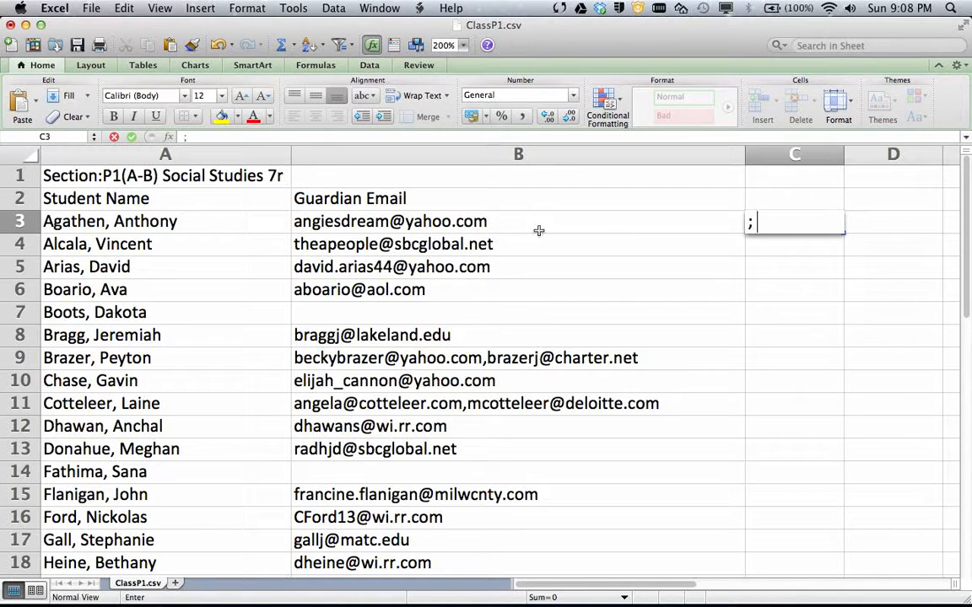
pyautogui.press('Return')
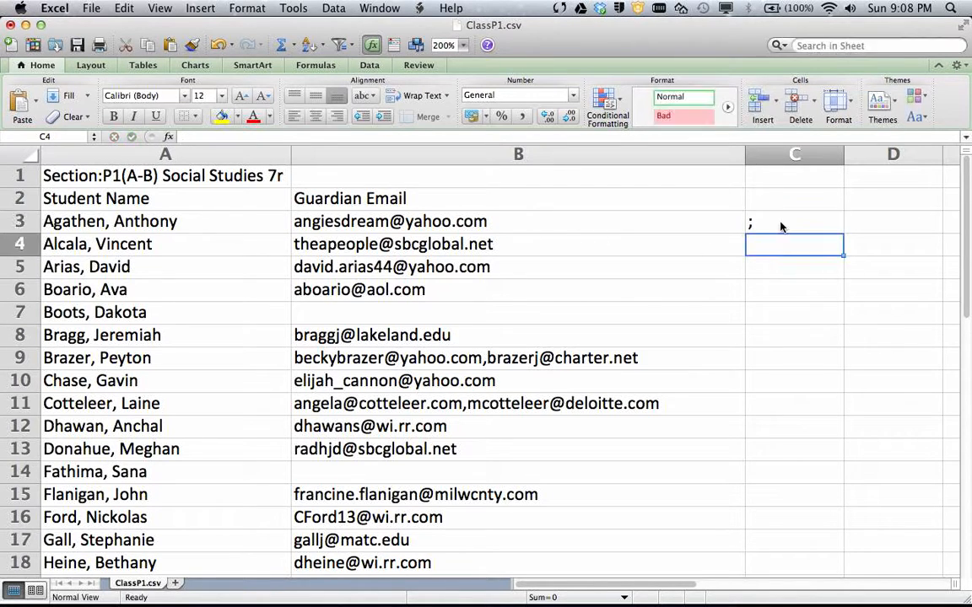
# - Fill the semicolon from C3 down to C28, the last student's row
pyautogui.click(780, 226)
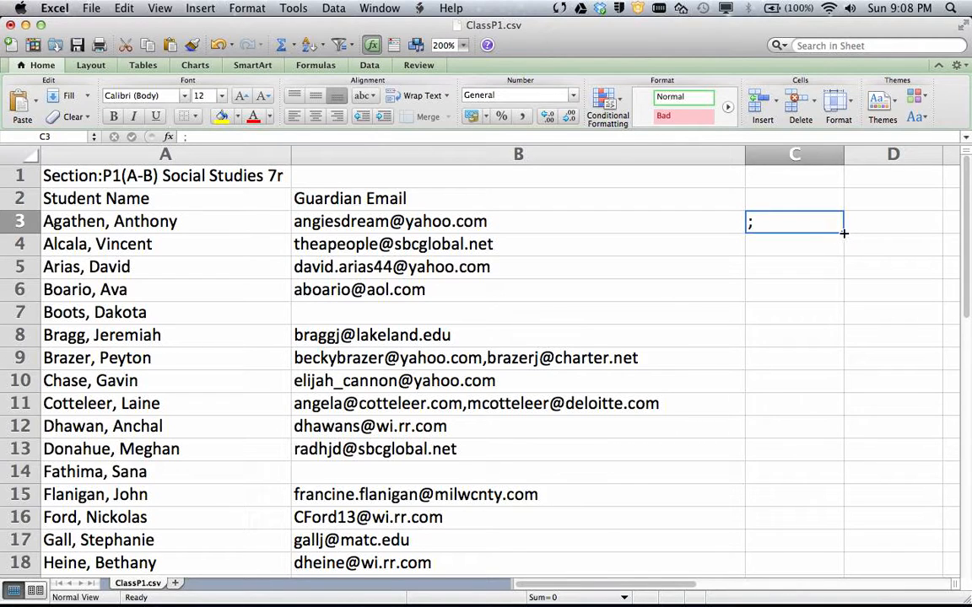
pyautogui.moveTo(843, 233); pyautogui.dragTo(825, 390)
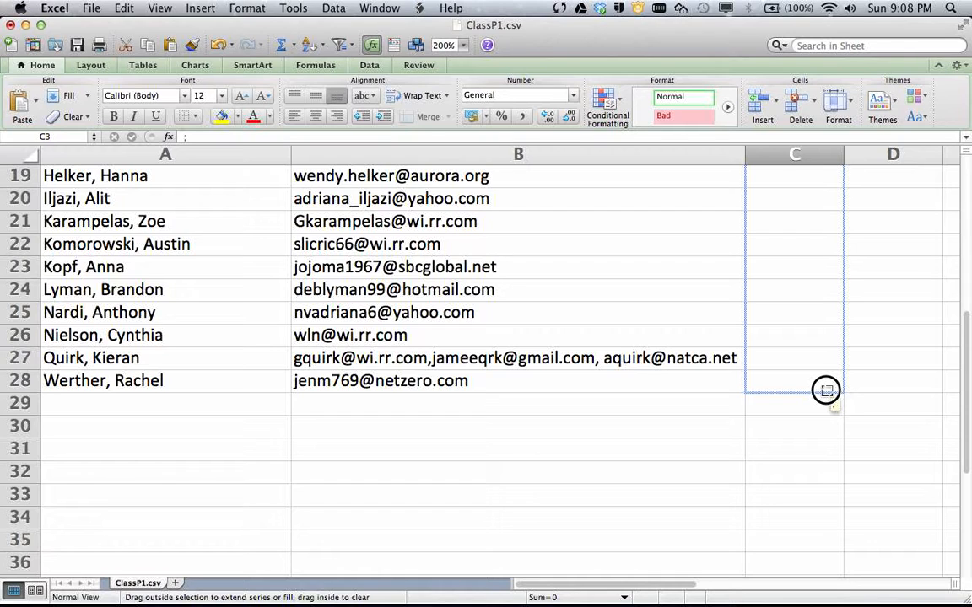
pyautogui.moveTo(825, 390); pyautogui.dragTo(824, 390)
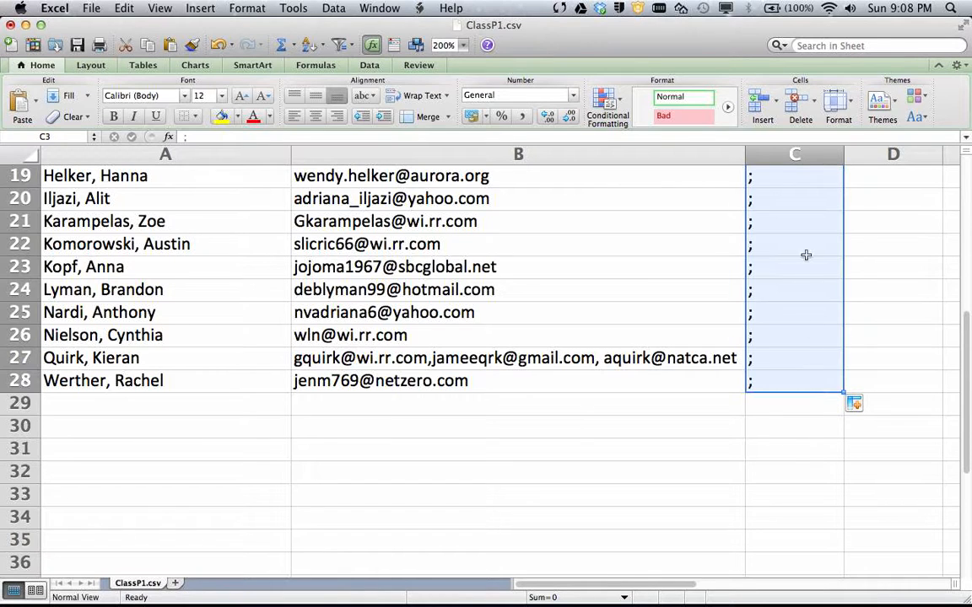
pyautogui.moveTo(963, 423); pyautogui.dragTo(969, 184)
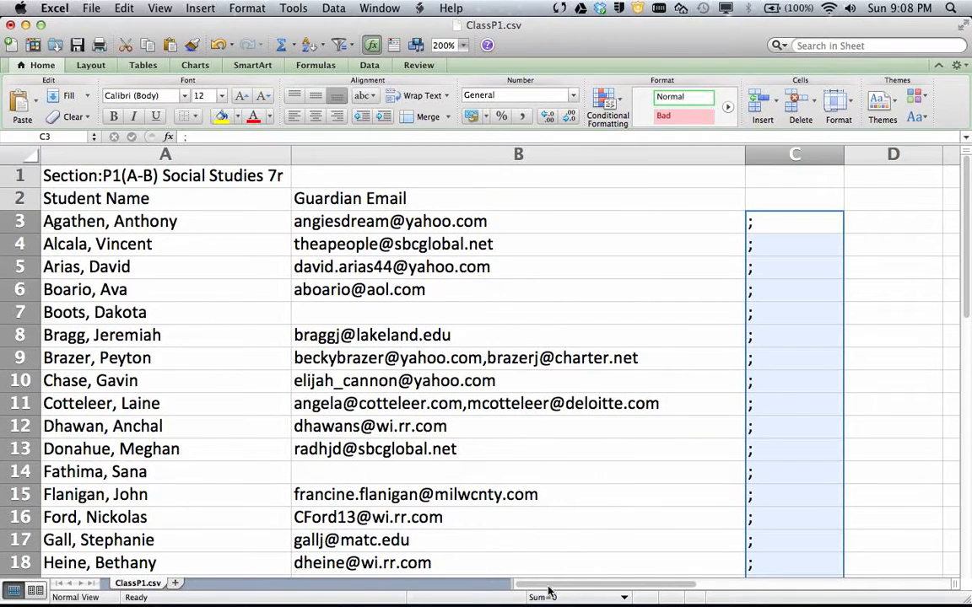
# - Enter the formula =CONCATENATE(B3,C3) in cell D3 to join the guardian email with the semicolon
pyautogui.moveTo(548, 584); pyautogui.dragTo(586, 585)
pyautogui.click(646, 224)
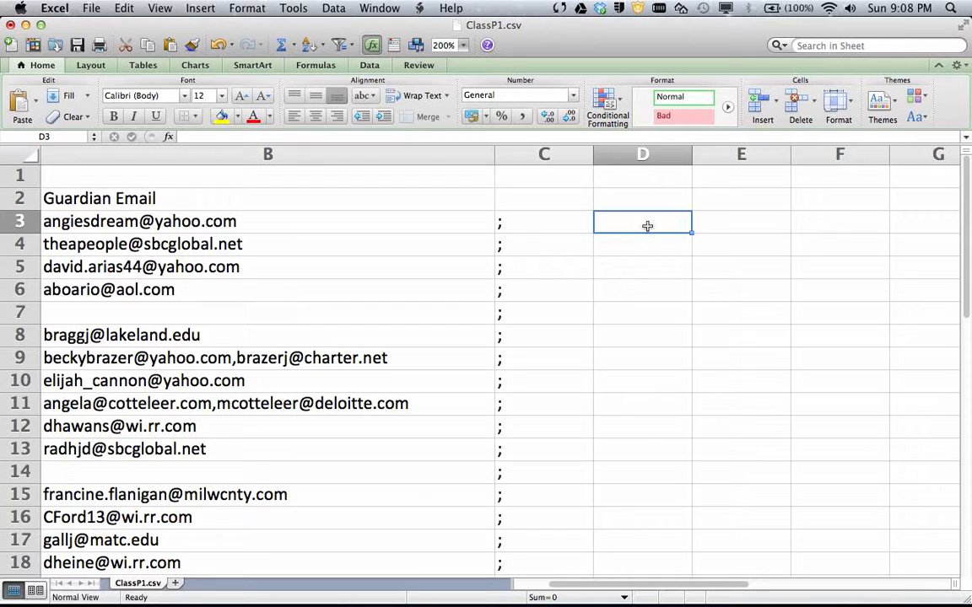
pyautogui.click(317, 223)
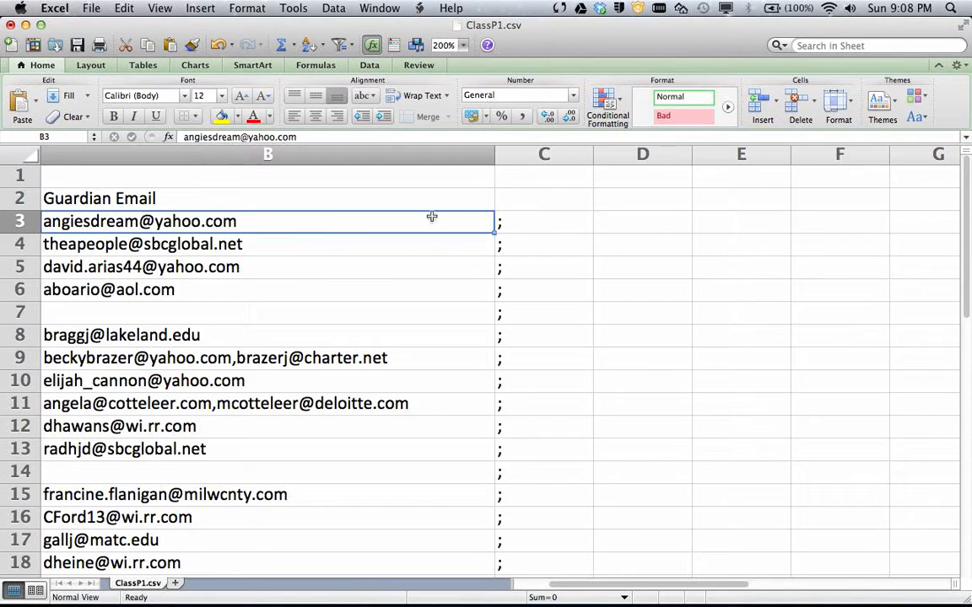
pyautogui.click(512, 221)
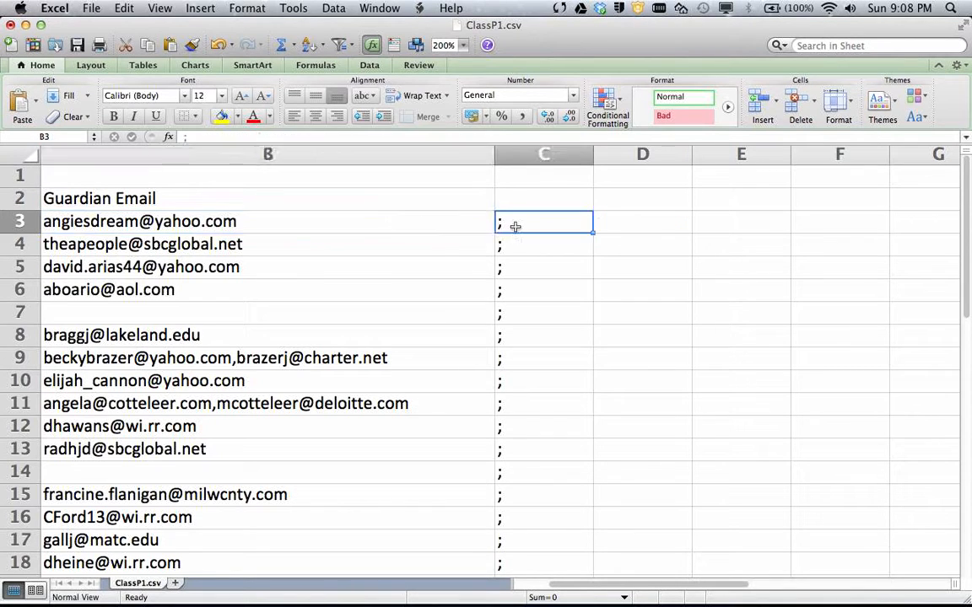
pyautogui.click(631, 226)
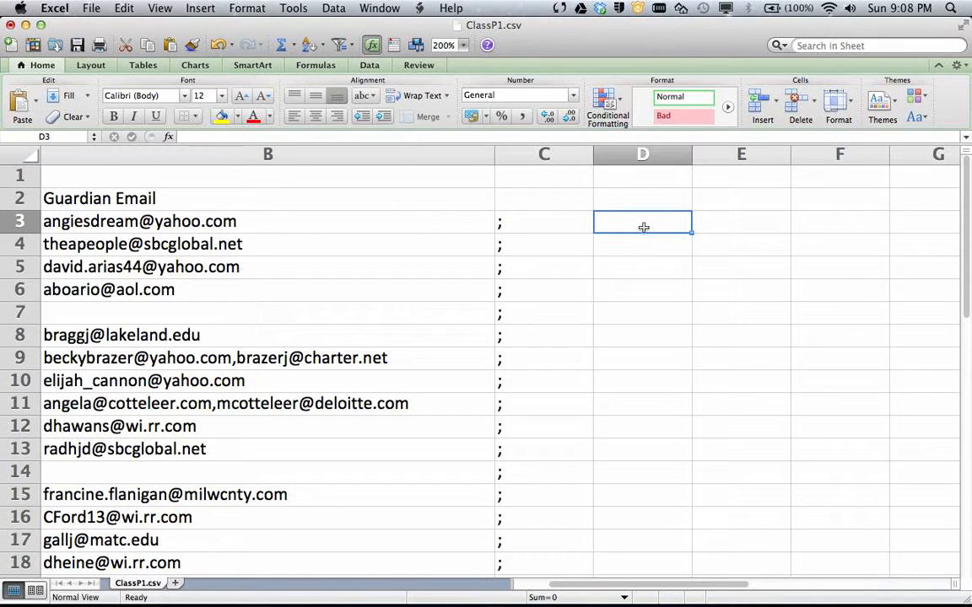
pyautogui.write('=')
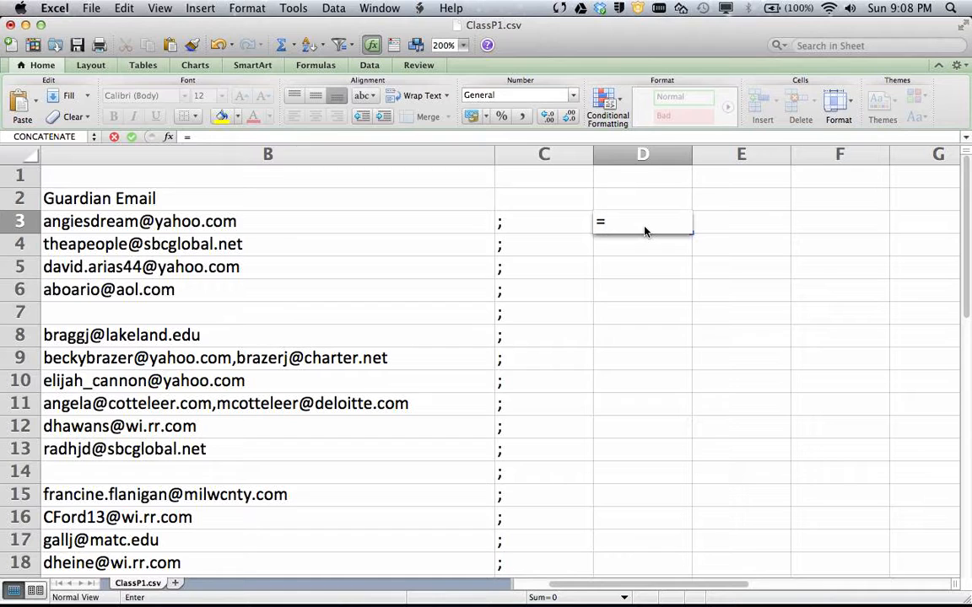
pyautogui.write('conca')
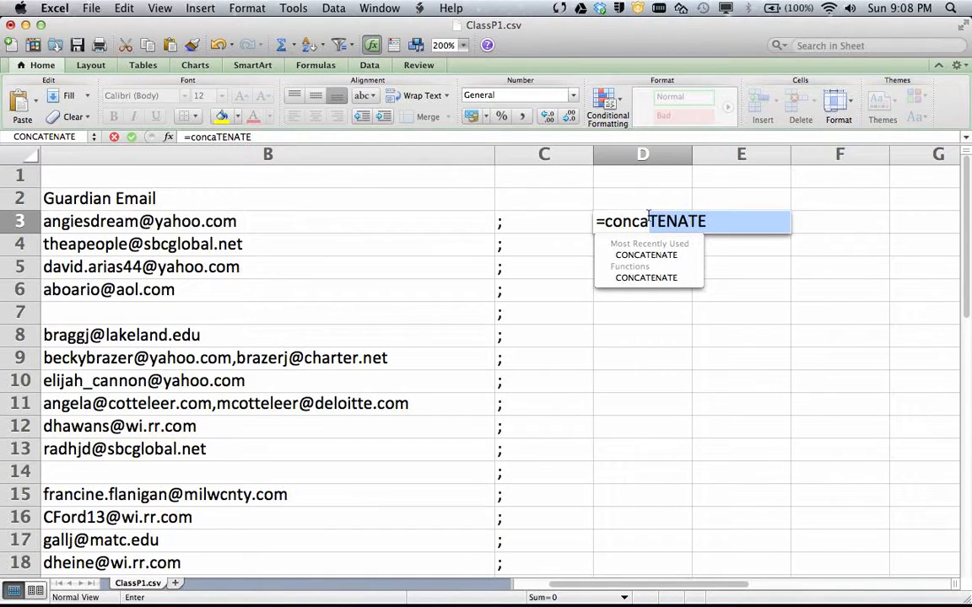
pyautogui.doubleClick(642, 262)
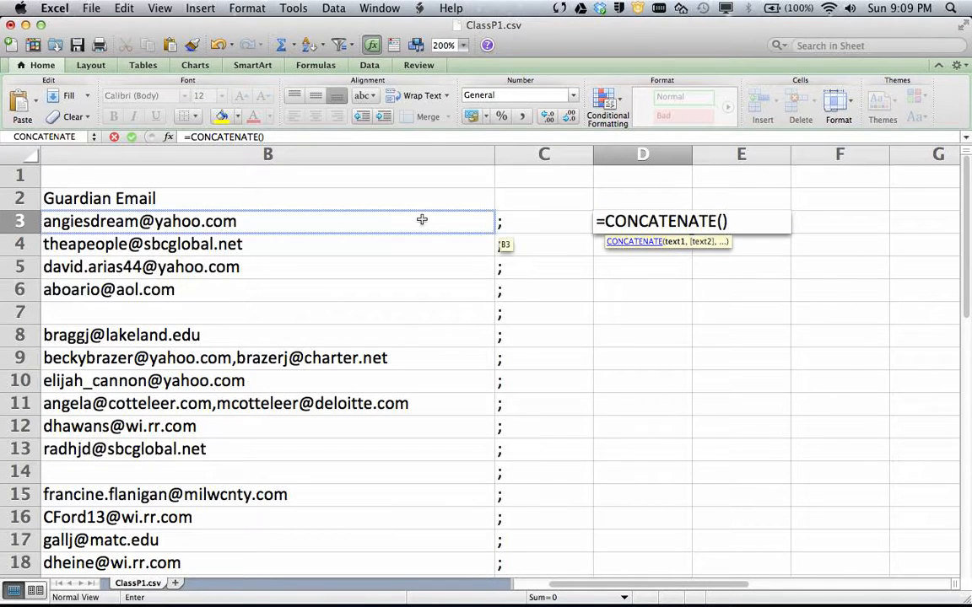
pyautogui.click(380, 225)
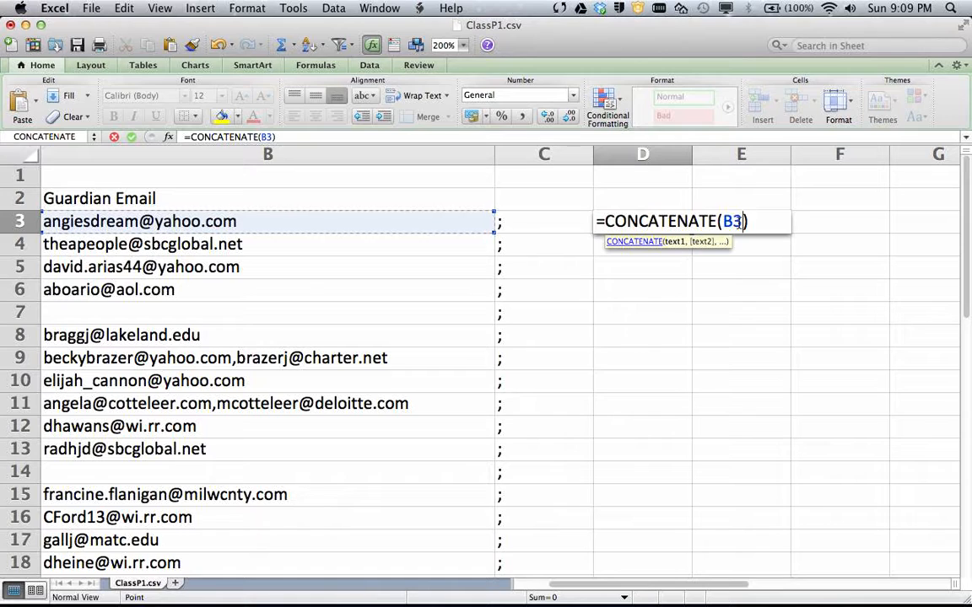
pyautogui.write(',')
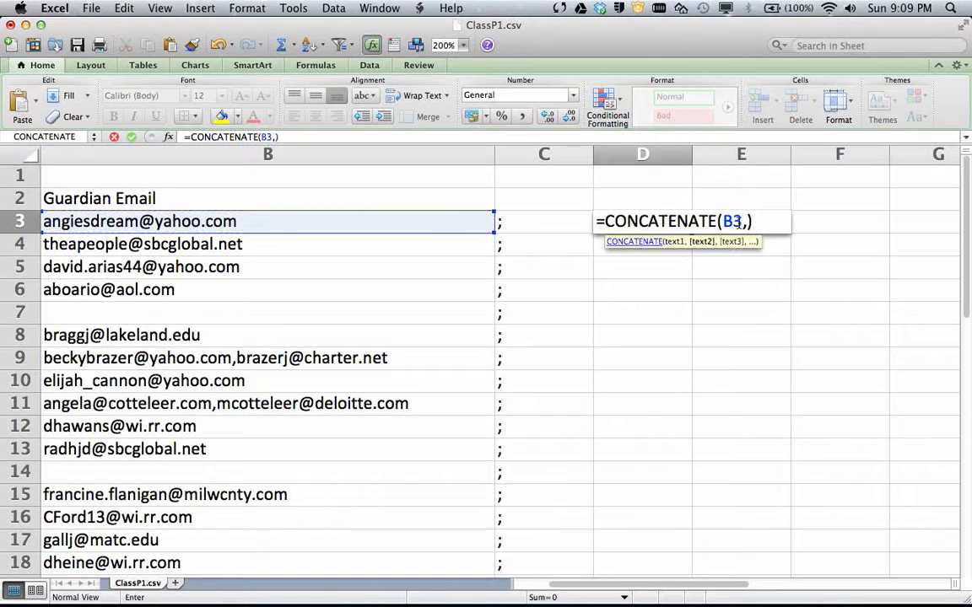
pyautogui.click(537, 222)
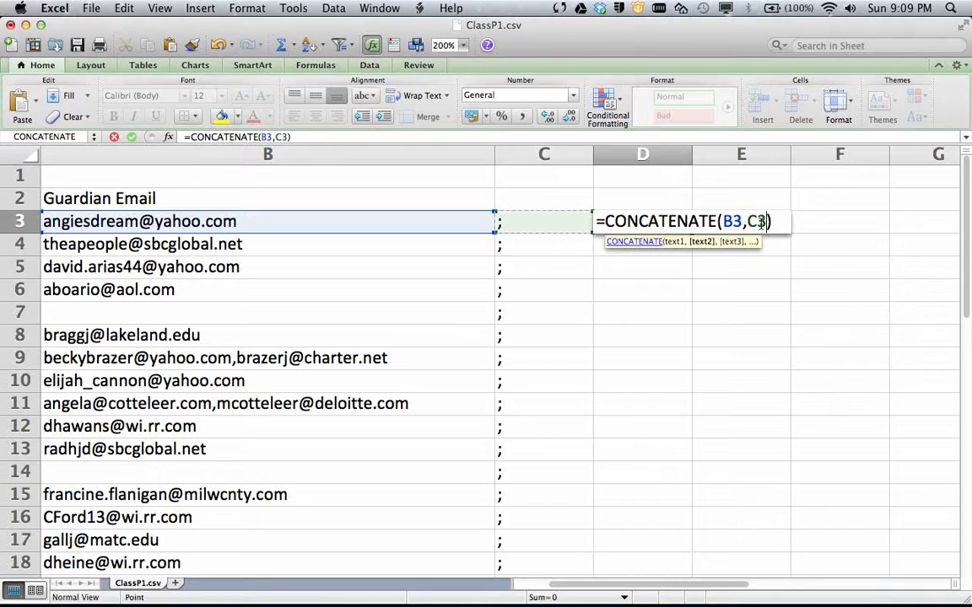
pyautogui.press('Return')
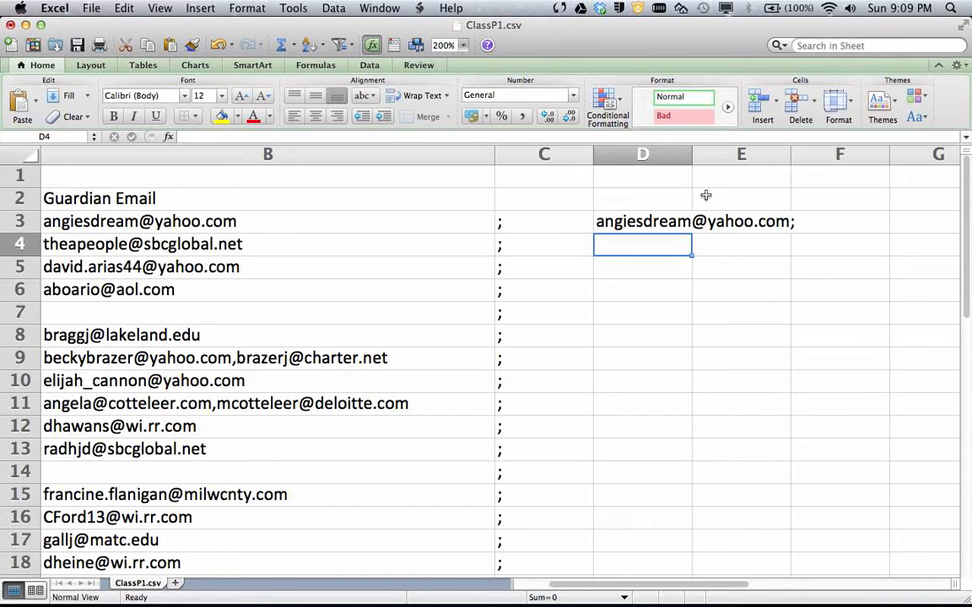
# - Fit column D to its contents and fill the D3 formula down through the student rows
pyautogui.doubleClick(697, 155)
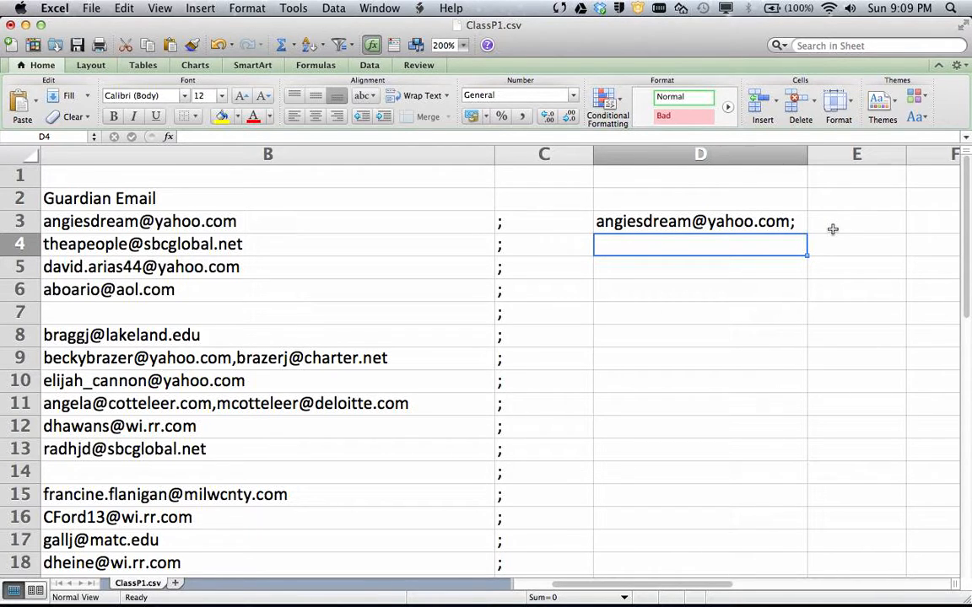
pyautogui.click(700, 221)
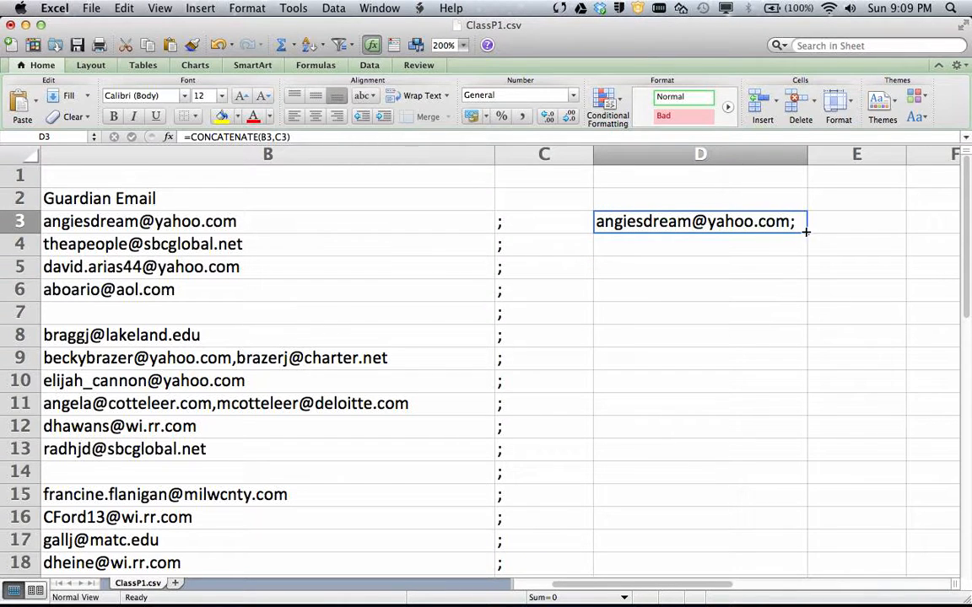
pyautogui.moveTo(808, 234); pyautogui.dragTo(770, 419)
pyautogui.scroll(-1, 756, 303)
pyautogui.scroll(6, 750, 335)
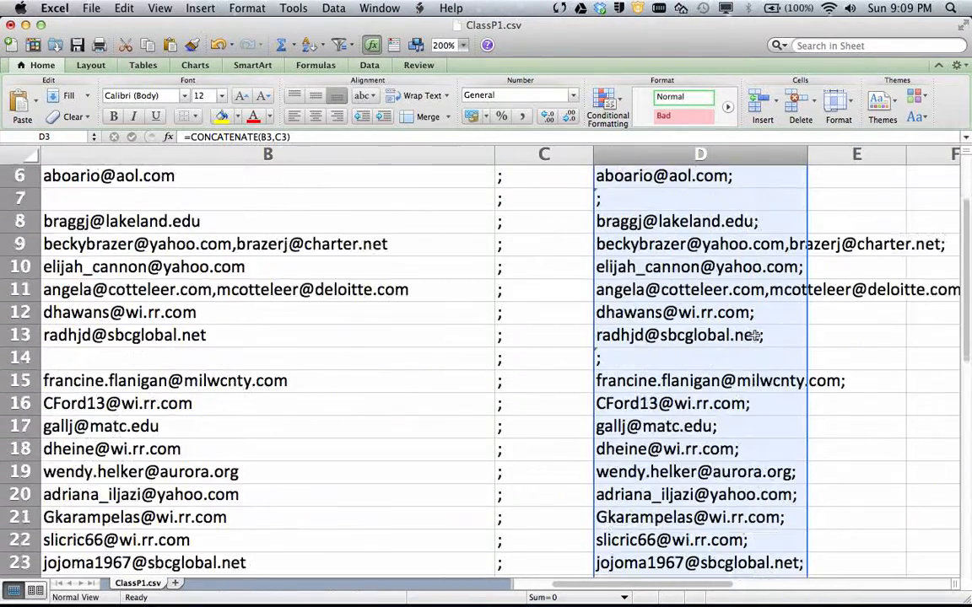
pyautogui.press('Down')
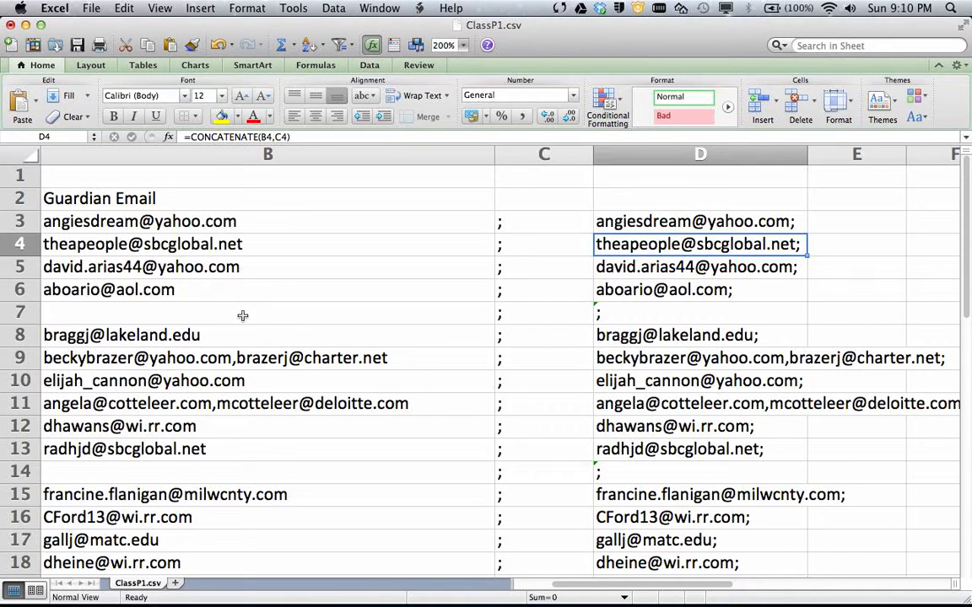
# - Replace the comma between the two guardian emails in cell B9 with a semicolon and a space
pyautogui.scroll(-2, 242, 315)
pyautogui.scroll(2, 242, 315)
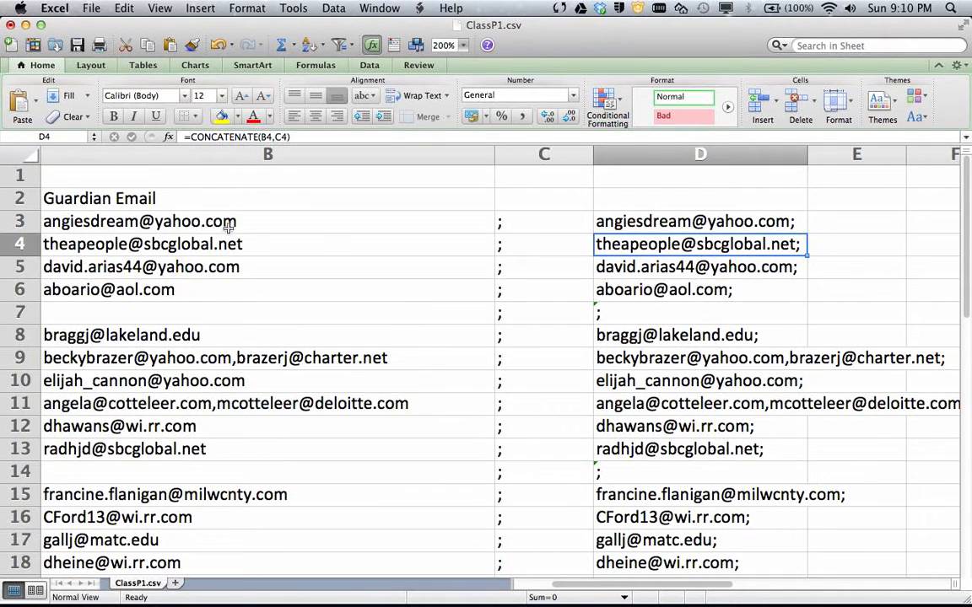
pyautogui.click(221, 357)
pyautogui.scroll(-2, 191, 358)
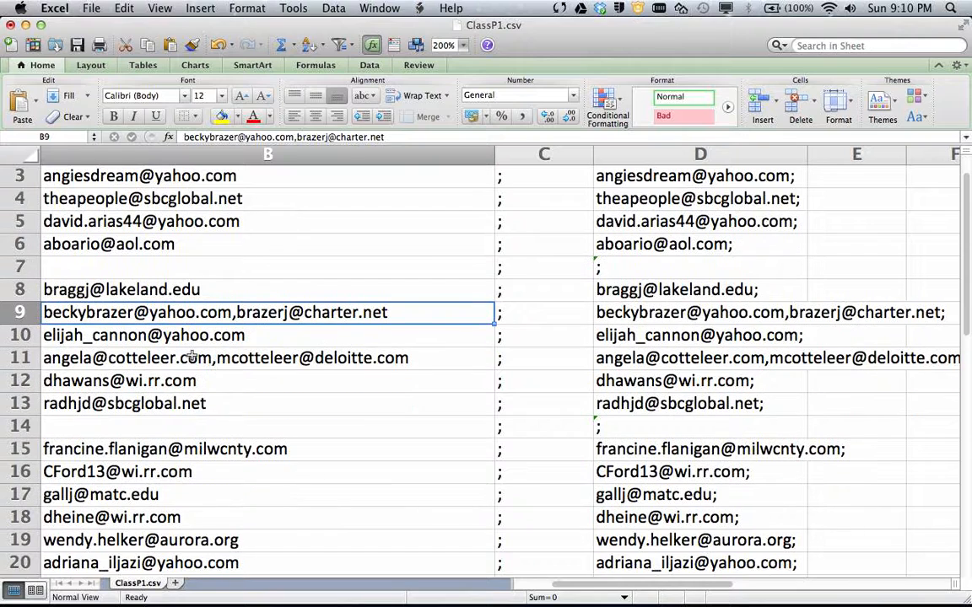
pyautogui.doubleClick(237, 312)
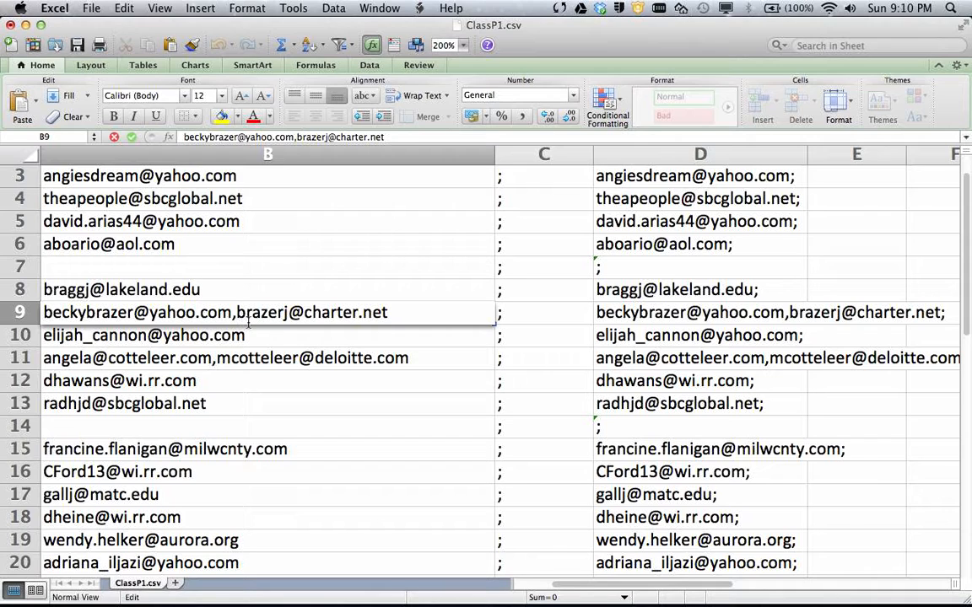
pyautogui.press('BackSpace')
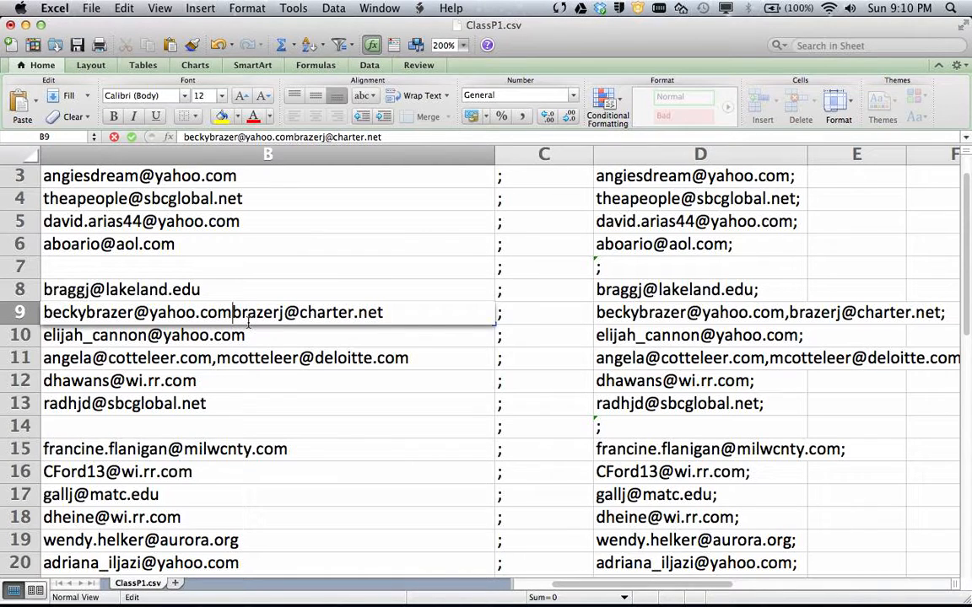
pyautogui.write(';')
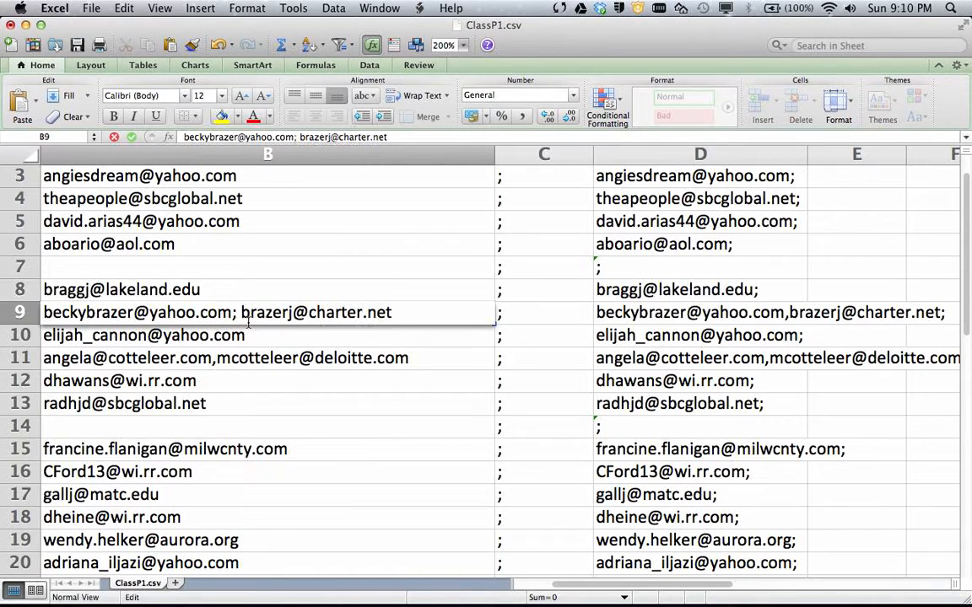
pyautogui.press('Return')
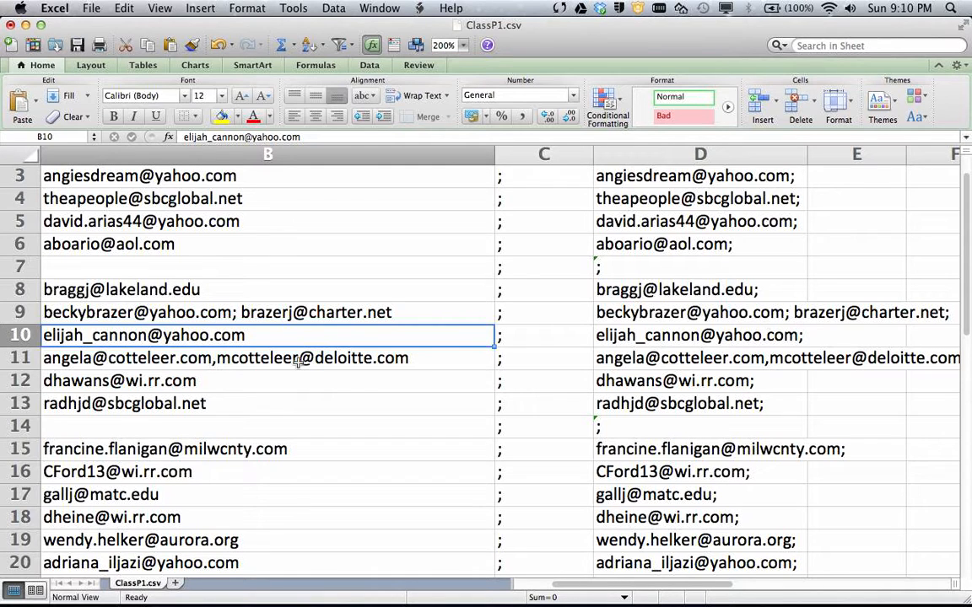
# - Replace the comma between the two guardian emails in cell B11 with a semicolon and a space
pyautogui.doubleClick(218, 358)
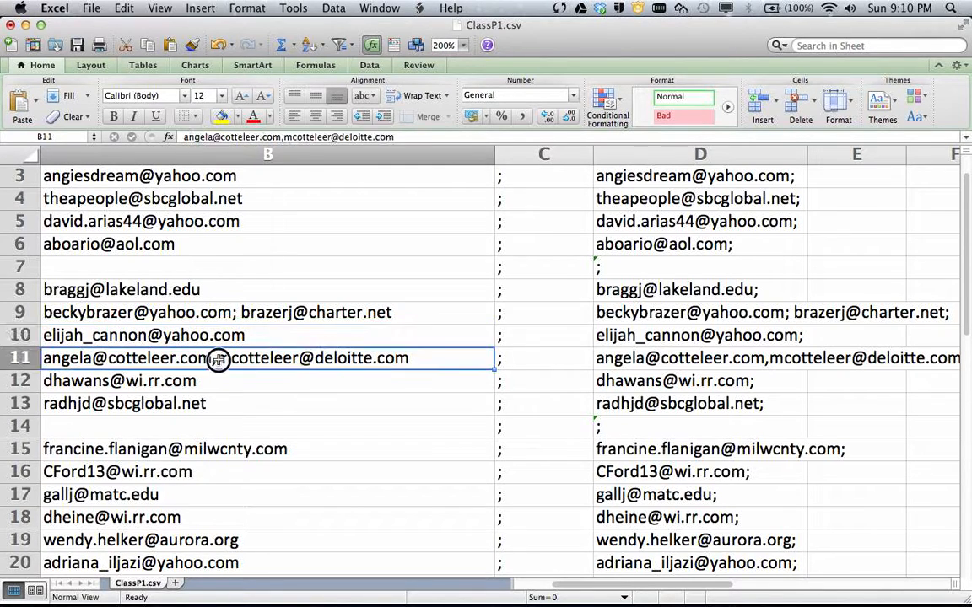
pyautogui.press('BackSpace')
pyautogui.write(';')
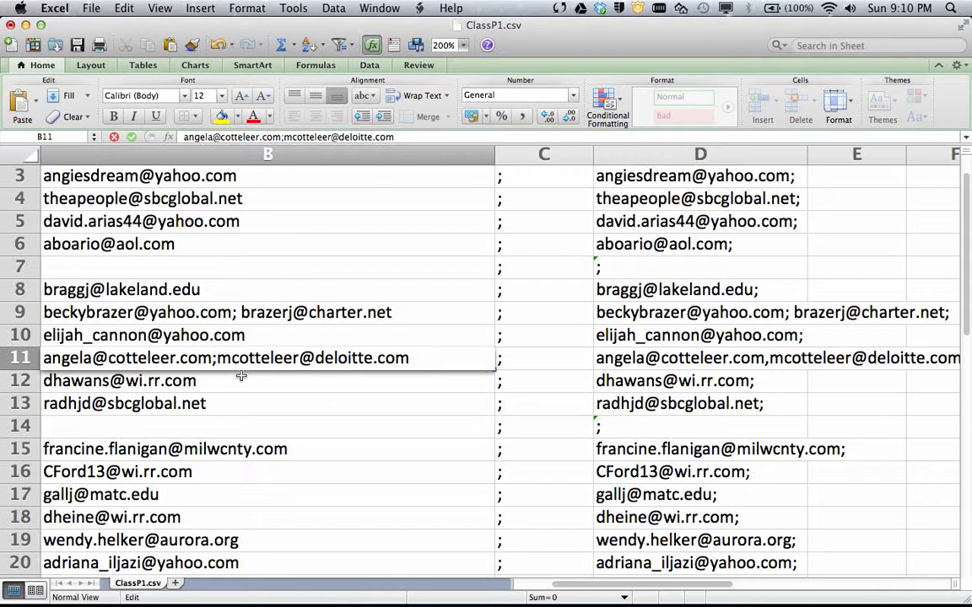
pyautogui.press('Return')
# - Replace both commas separating the three guardian emails in cell B27 with semicolons, keeping a space after each
pyautogui.scroll(-10, 235, 436)
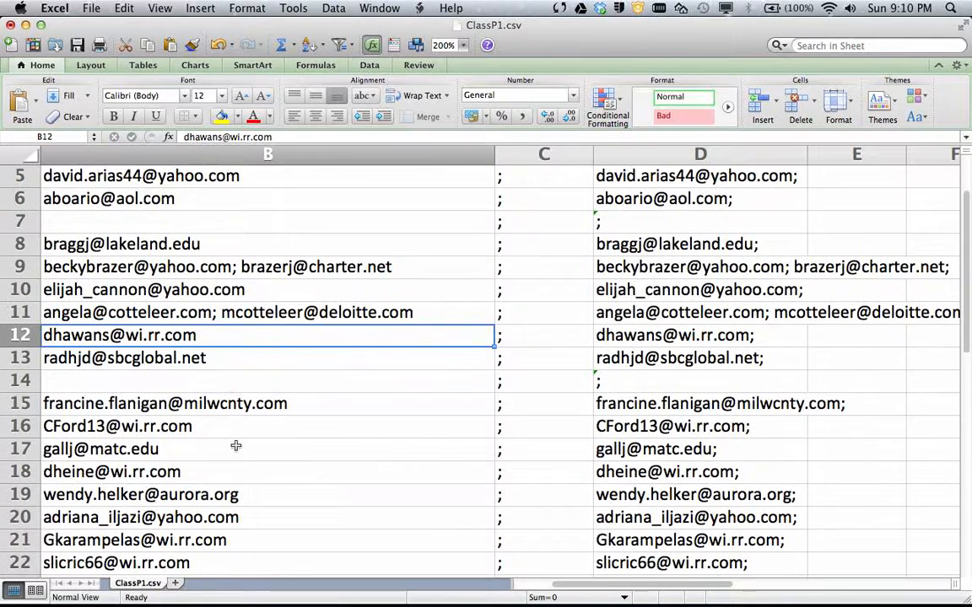
pyautogui.scroll(-1, 235, 447)
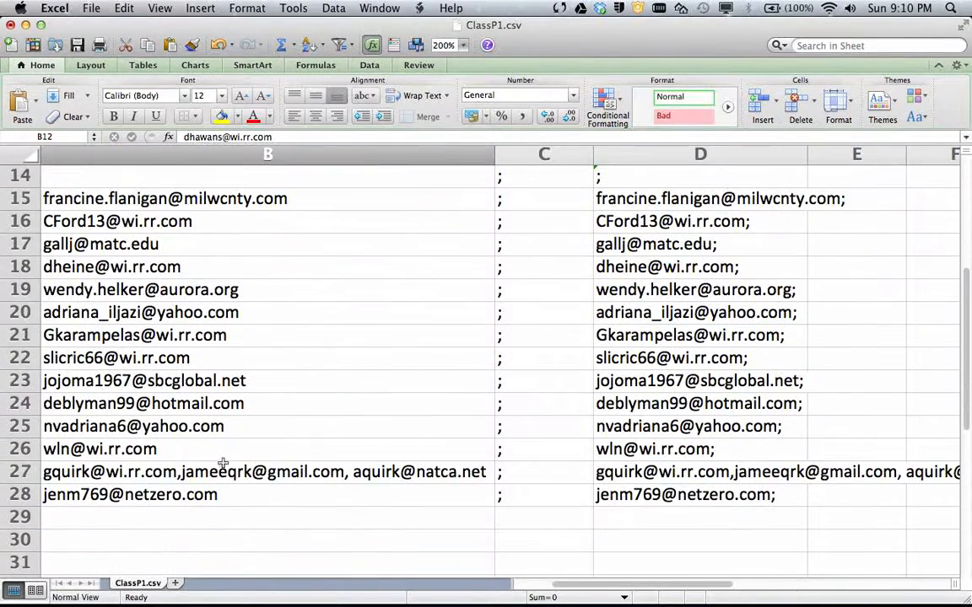
pyautogui.click(215, 471)
pyautogui.doubleClick(176, 474)
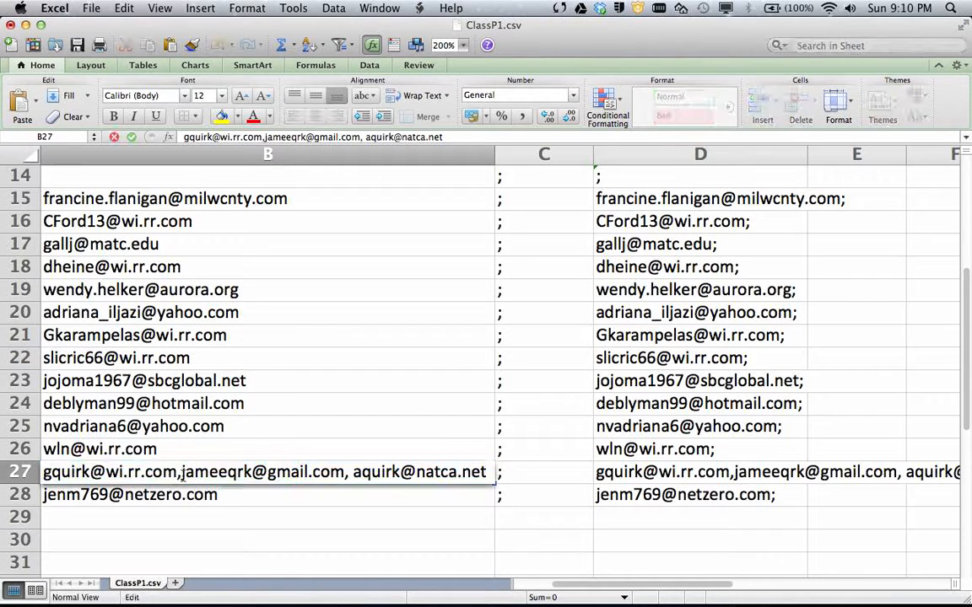
pyautogui.press('BackSpace')
pyautogui.write(';')
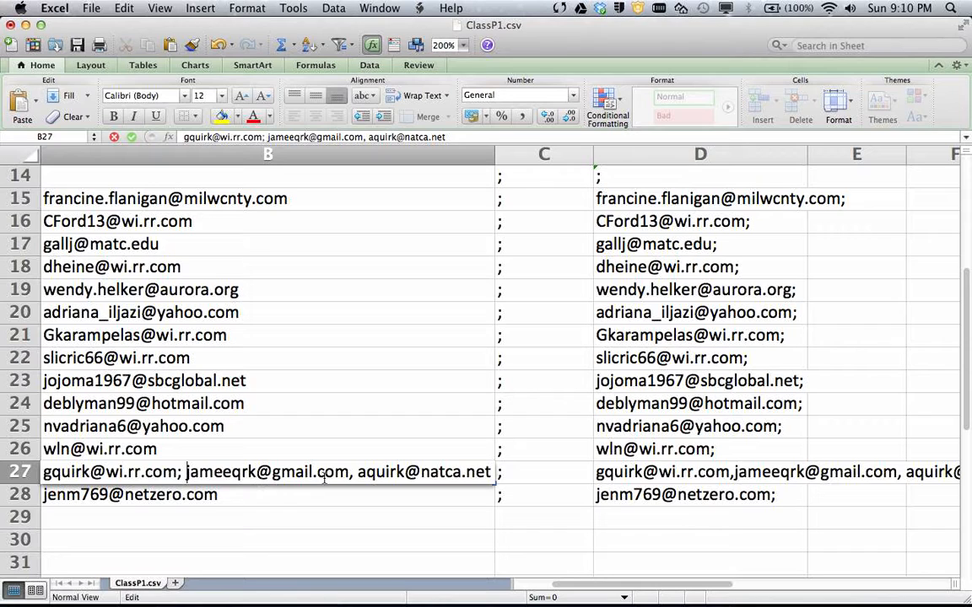
pyautogui.click(354, 472)
pyautogui.press('BackSpace')
pyautogui.write(';')
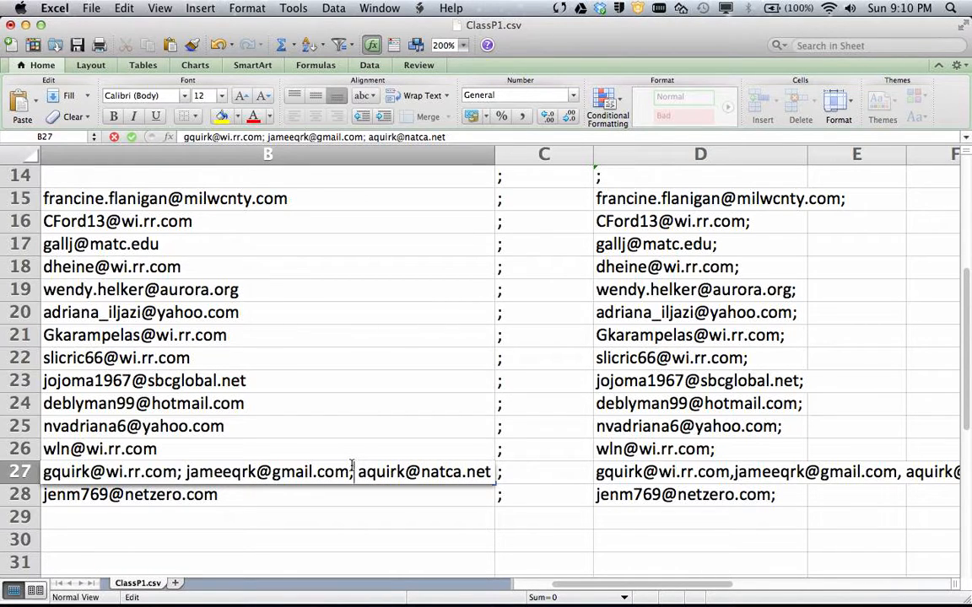
pyautogui.press('Return')
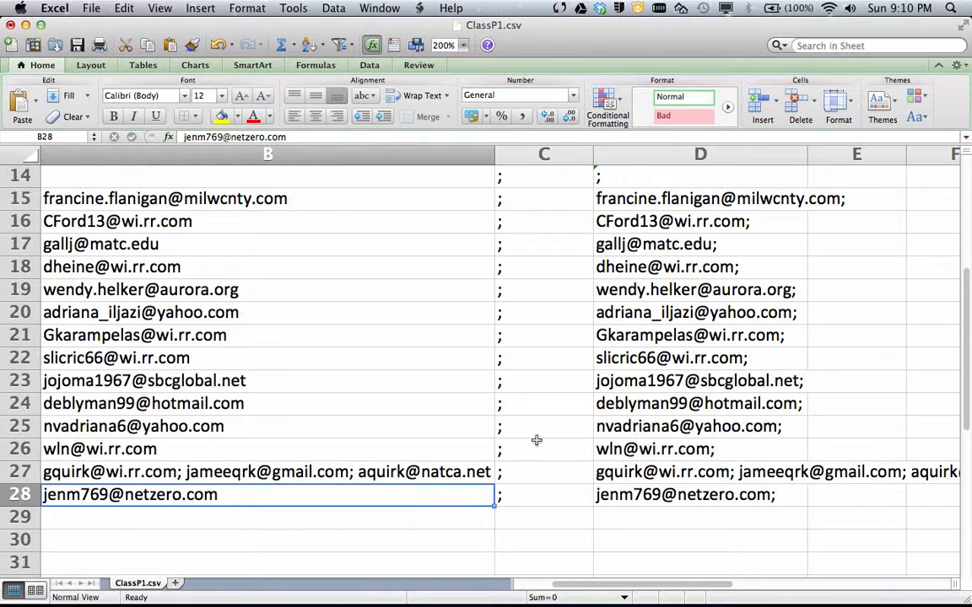
# - Copy the joined guardian emails in column D, from D3 through D28
pyautogui.scroll(2, 540, 439)
pyautogui.scroll(5, 646, 435)
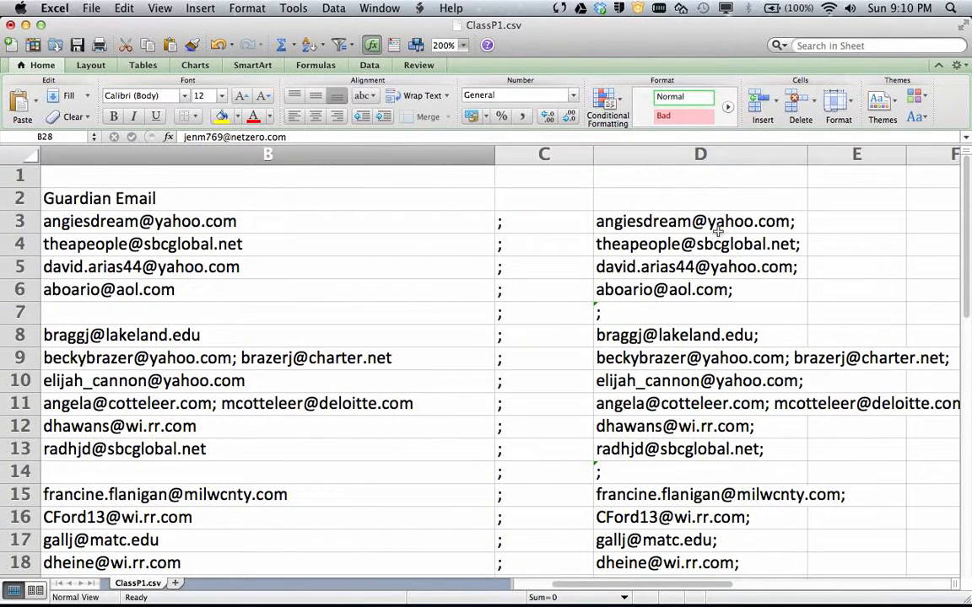
pyautogui.moveTo(714, 221); pyautogui.dragTo(716, 405)
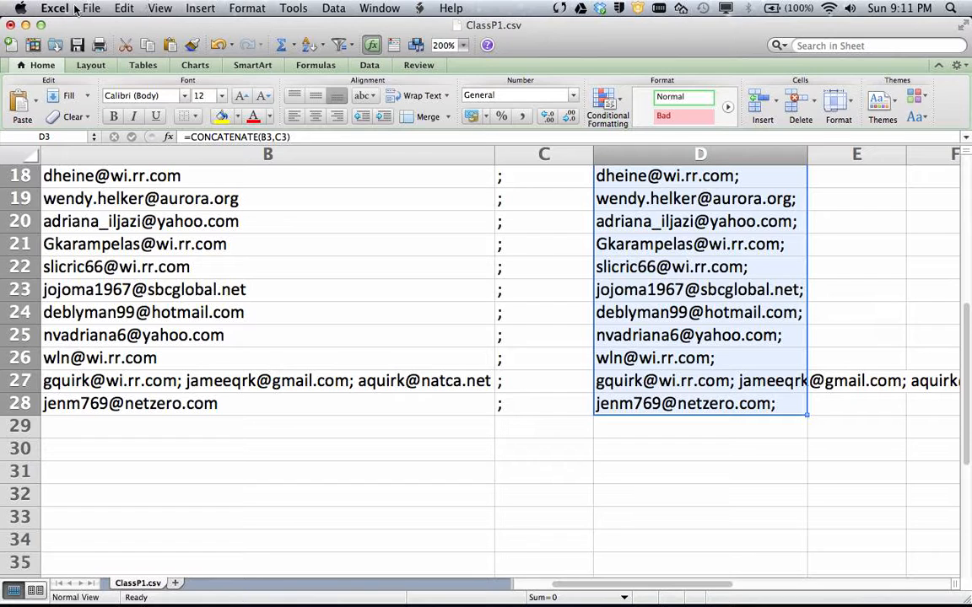
pyautogui.click(118, 8)
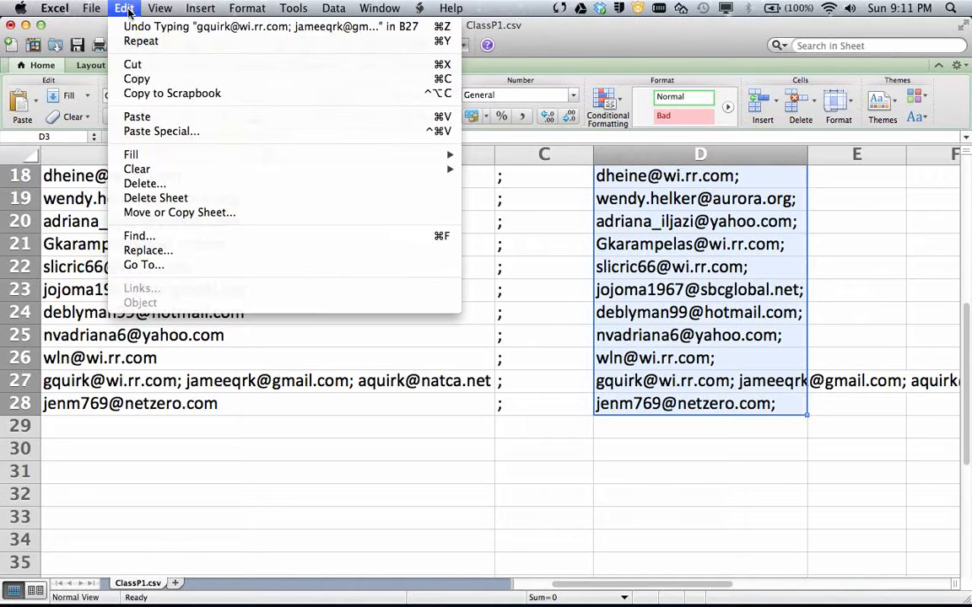
pyautogui.click(137, 79)
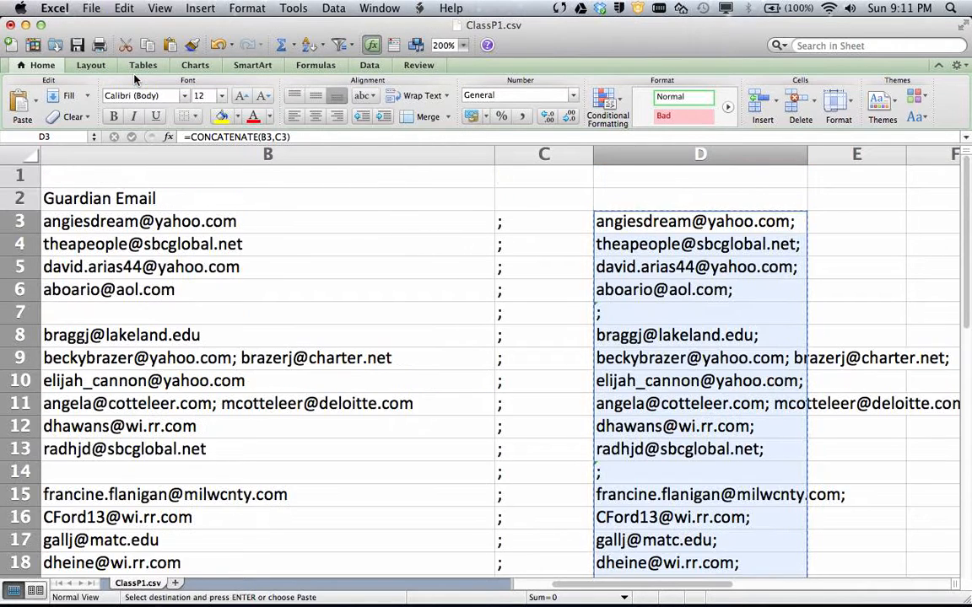
# - Switch to the contacts in Outlook Web App and start a new group named Parents Hour1
pyautogui.click(24, 25)
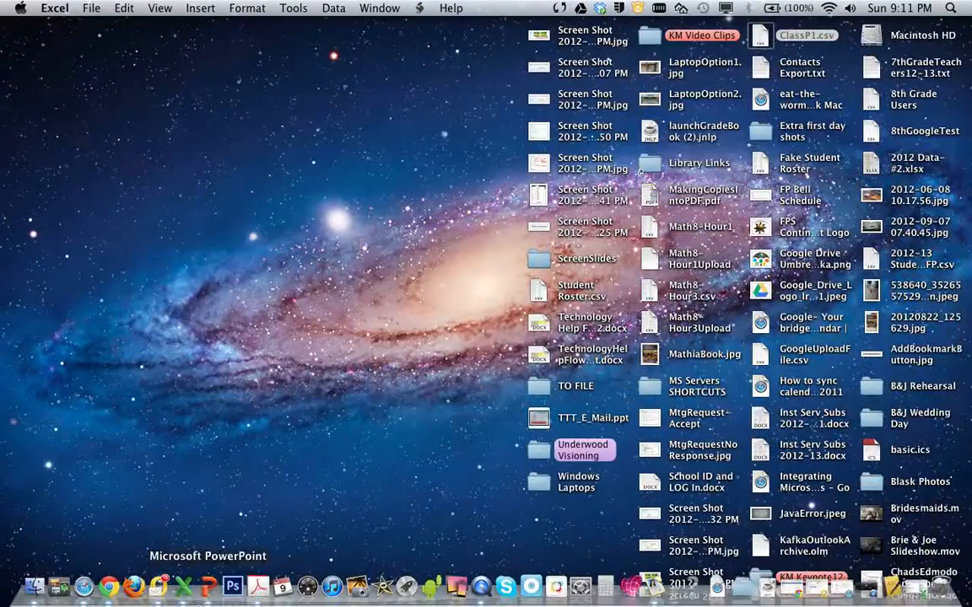
pyautogui.click(77, 533)
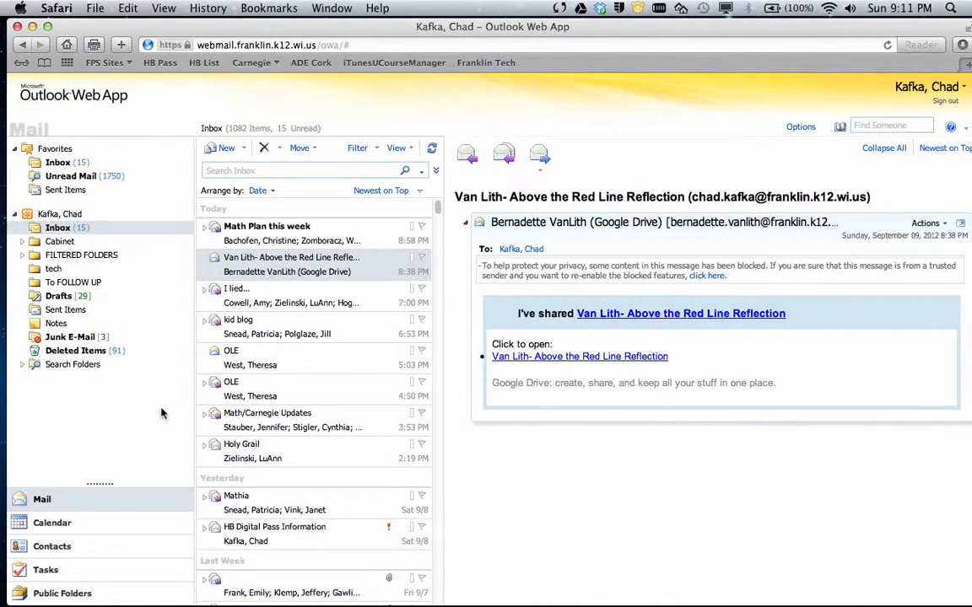
pyautogui.click(75, 550)
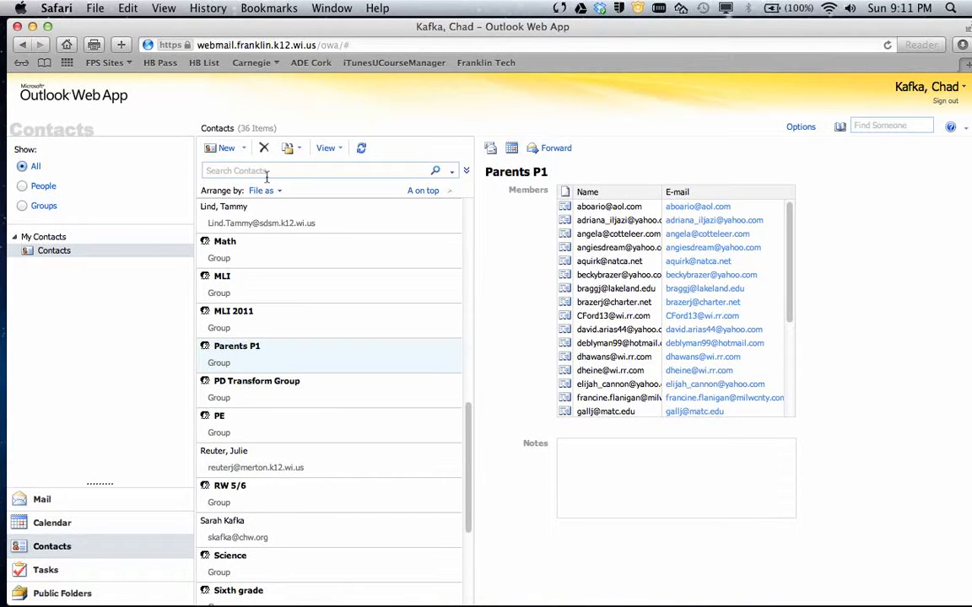
pyautogui.click(245, 150)
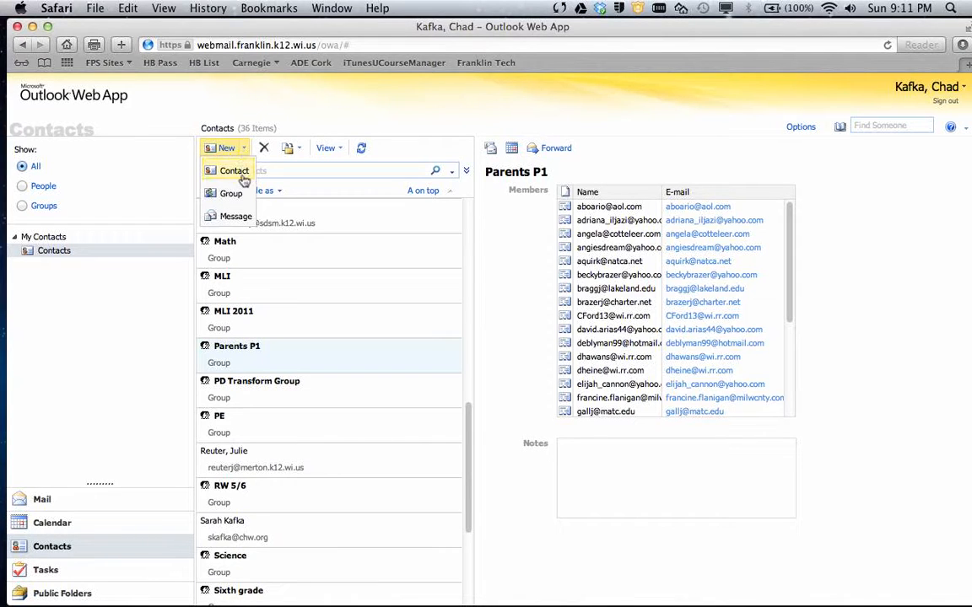
pyautogui.click(233, 194)
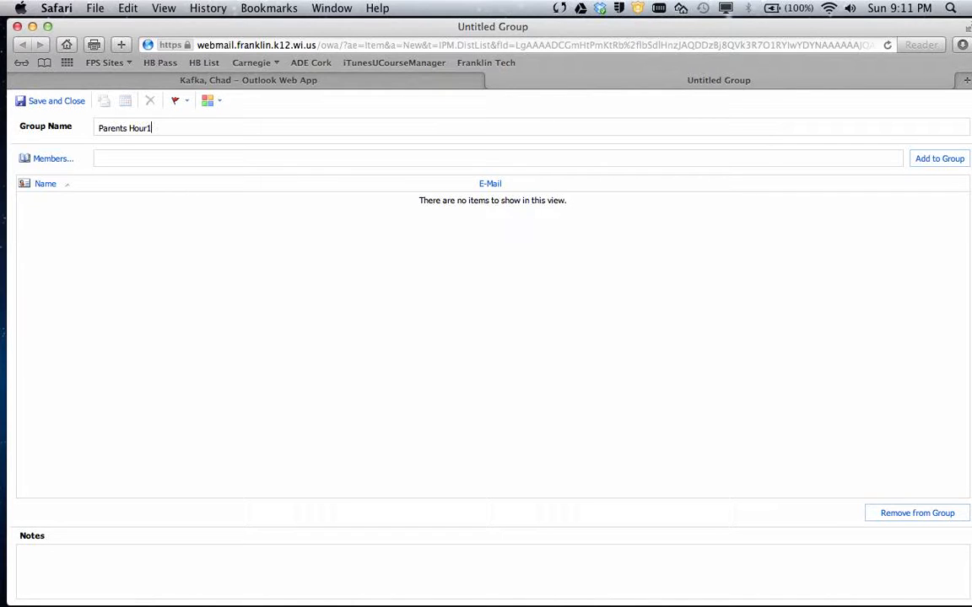
# - Paste the copied guardian emails as members, add them to the group, and save and close it
pyautogui.click(110, 159)
pyautogui.press('super+v')
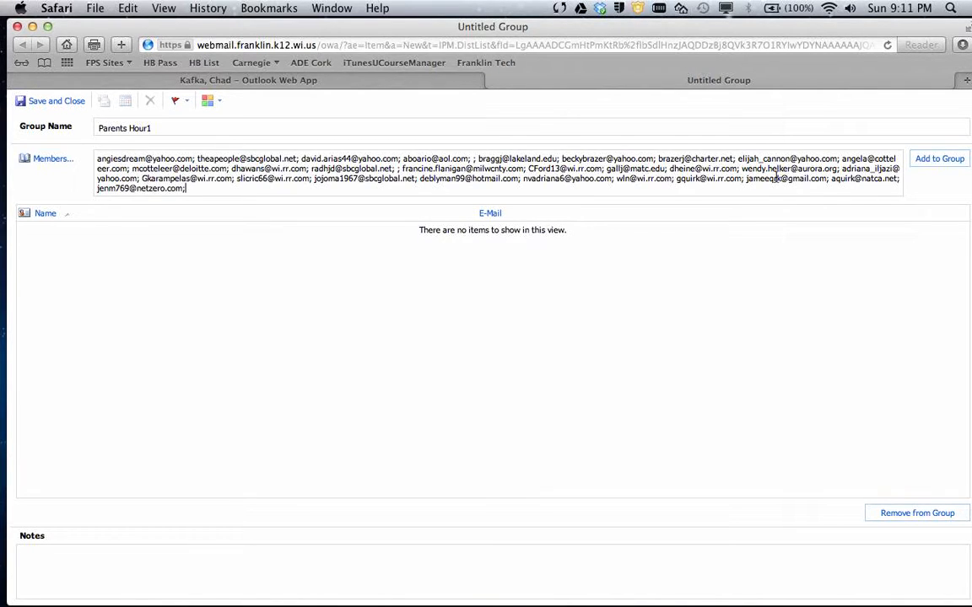
pyautogui.click(934, 165)
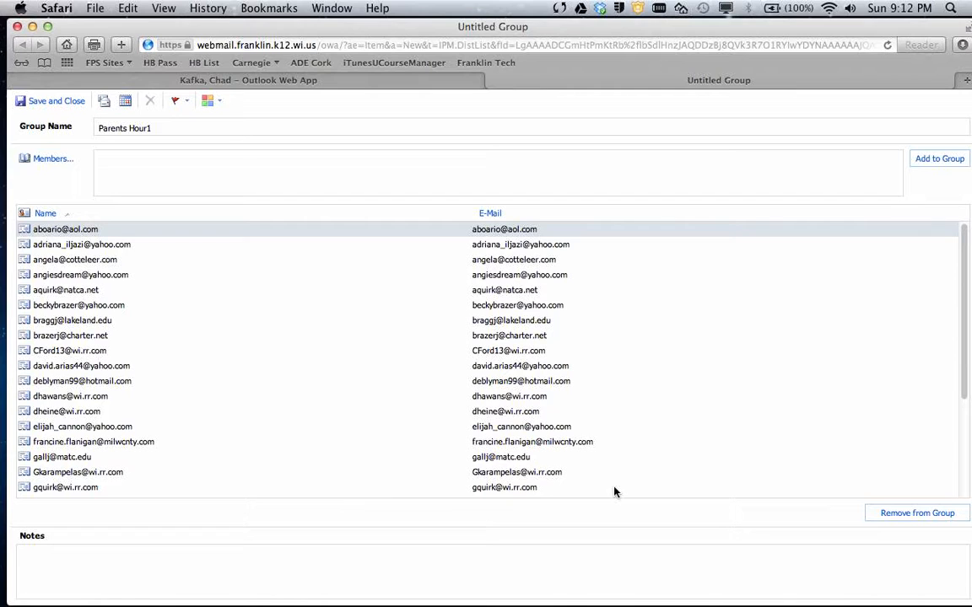
pyautogui.click(44, 101)
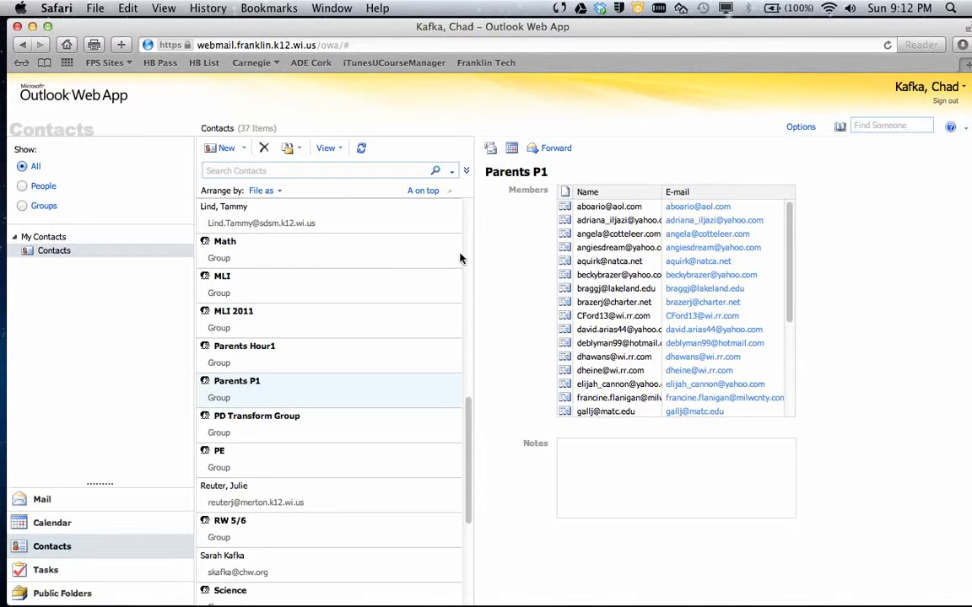
# - Reopen the Parents Hour1 group from the contacts to review its members, and save and close it
pyautogui.click(268, 359)
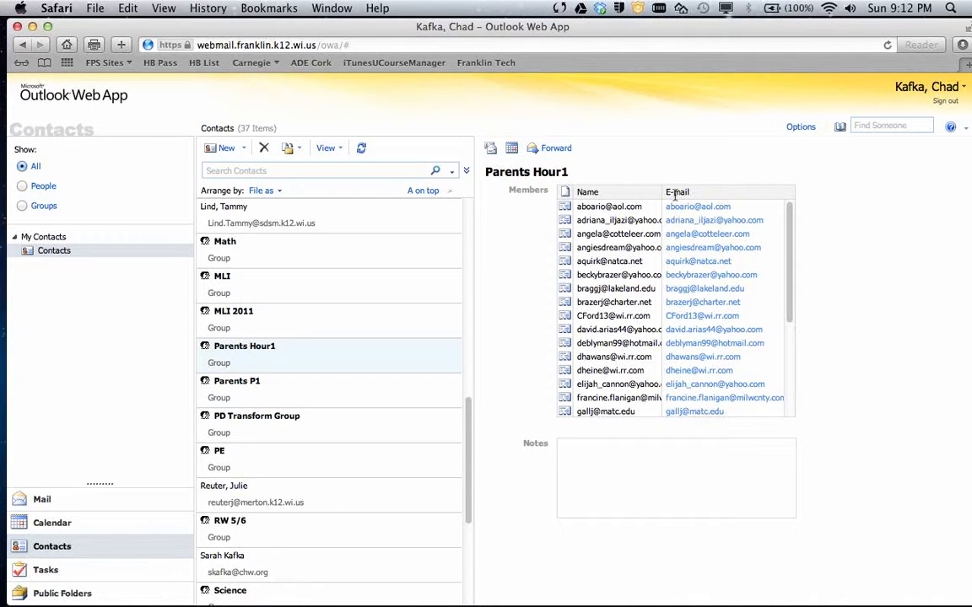
pyautogui.doubleClick(280, 356)
pyautogui.click(112, 163)
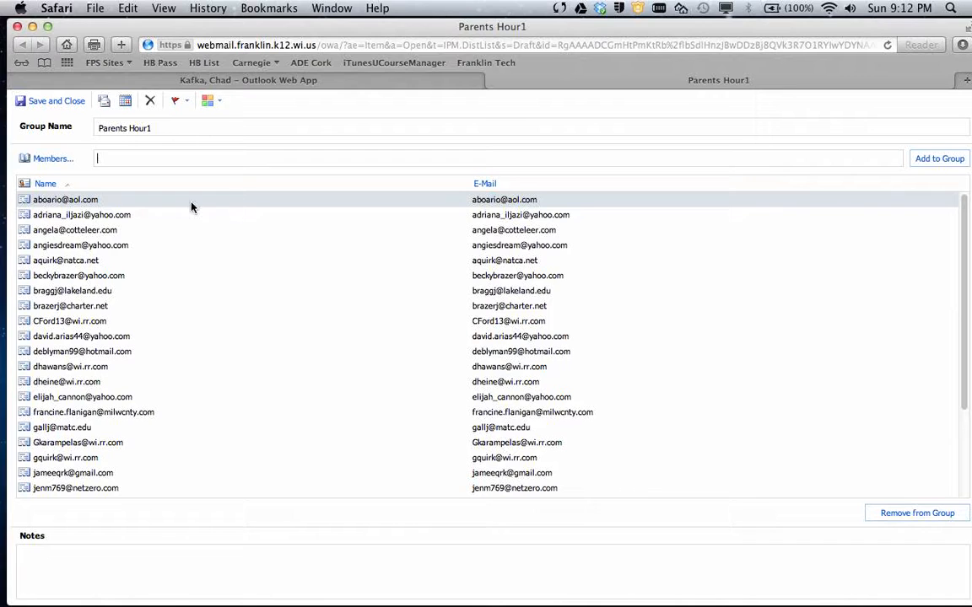
pyautogui.click(58, 102)
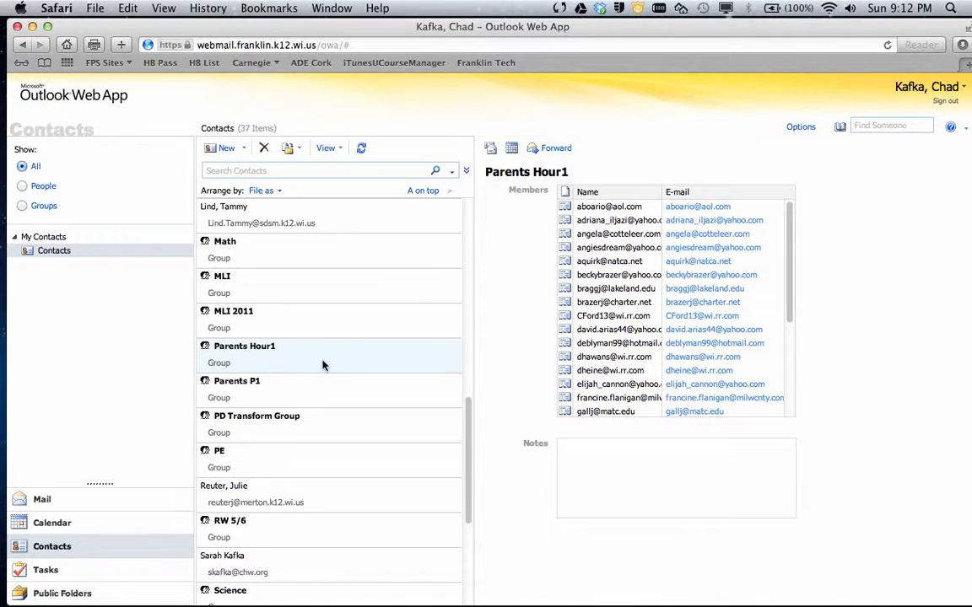
# - Forward the Parents Hour1 group as an attachment in a new message and close the message unsent
pyautogui.click(558, 150)
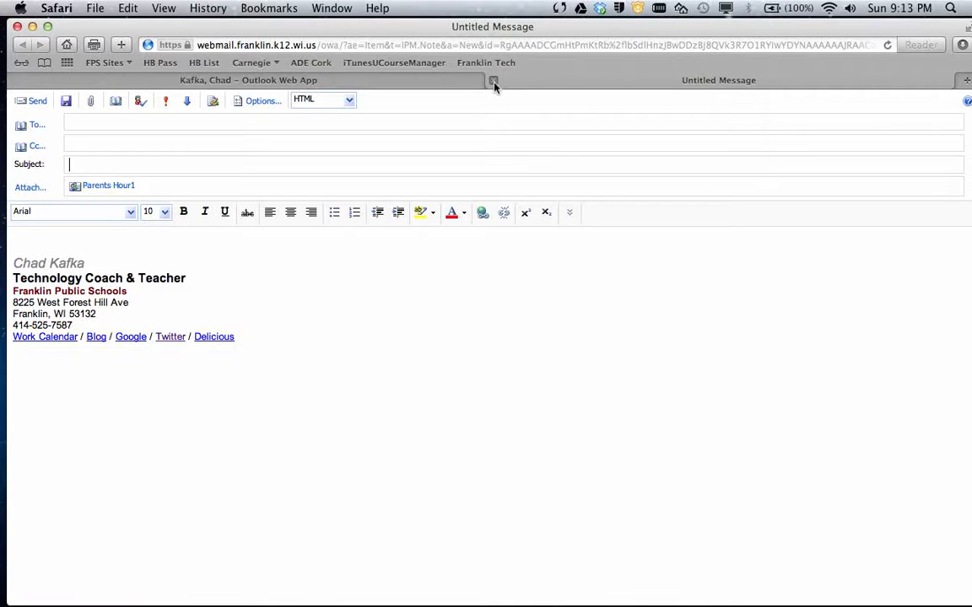
pyautogui.click(494, 81)
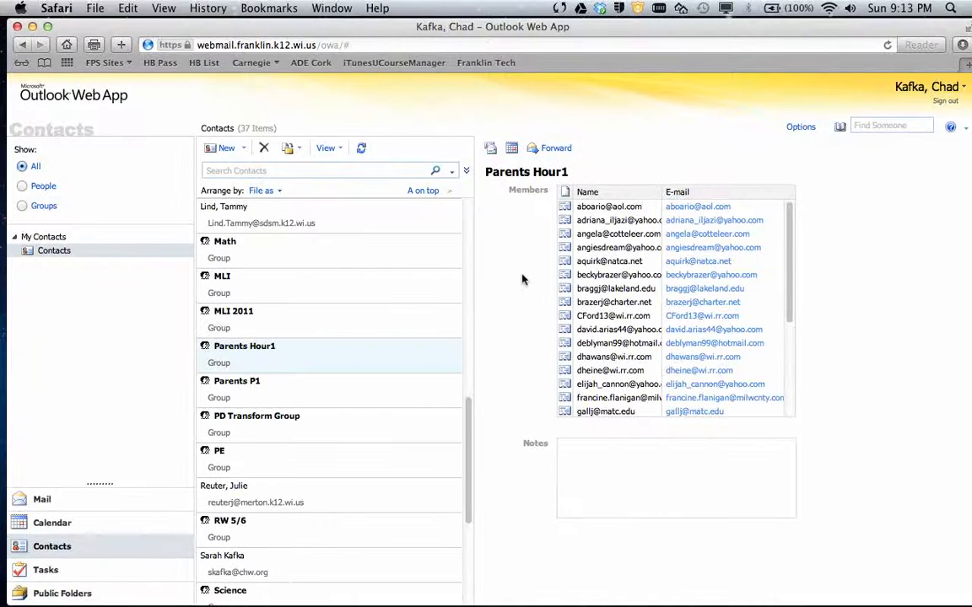